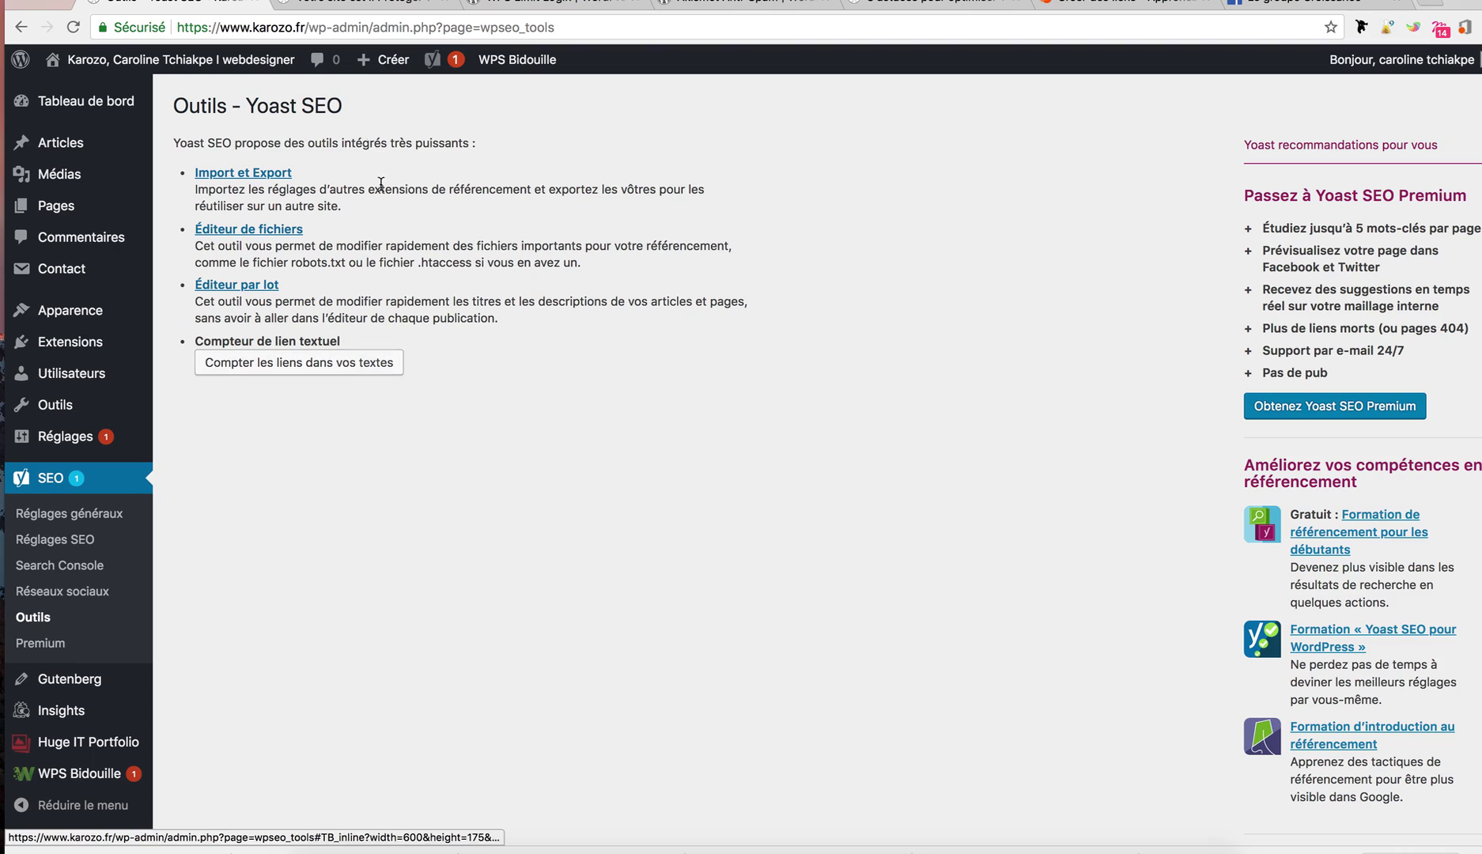
- Open the Yoast SEO file editor (Éditeur de fichiers) at the .htaccess section
{"action": "left_click", "coordinate": [267, 231]}
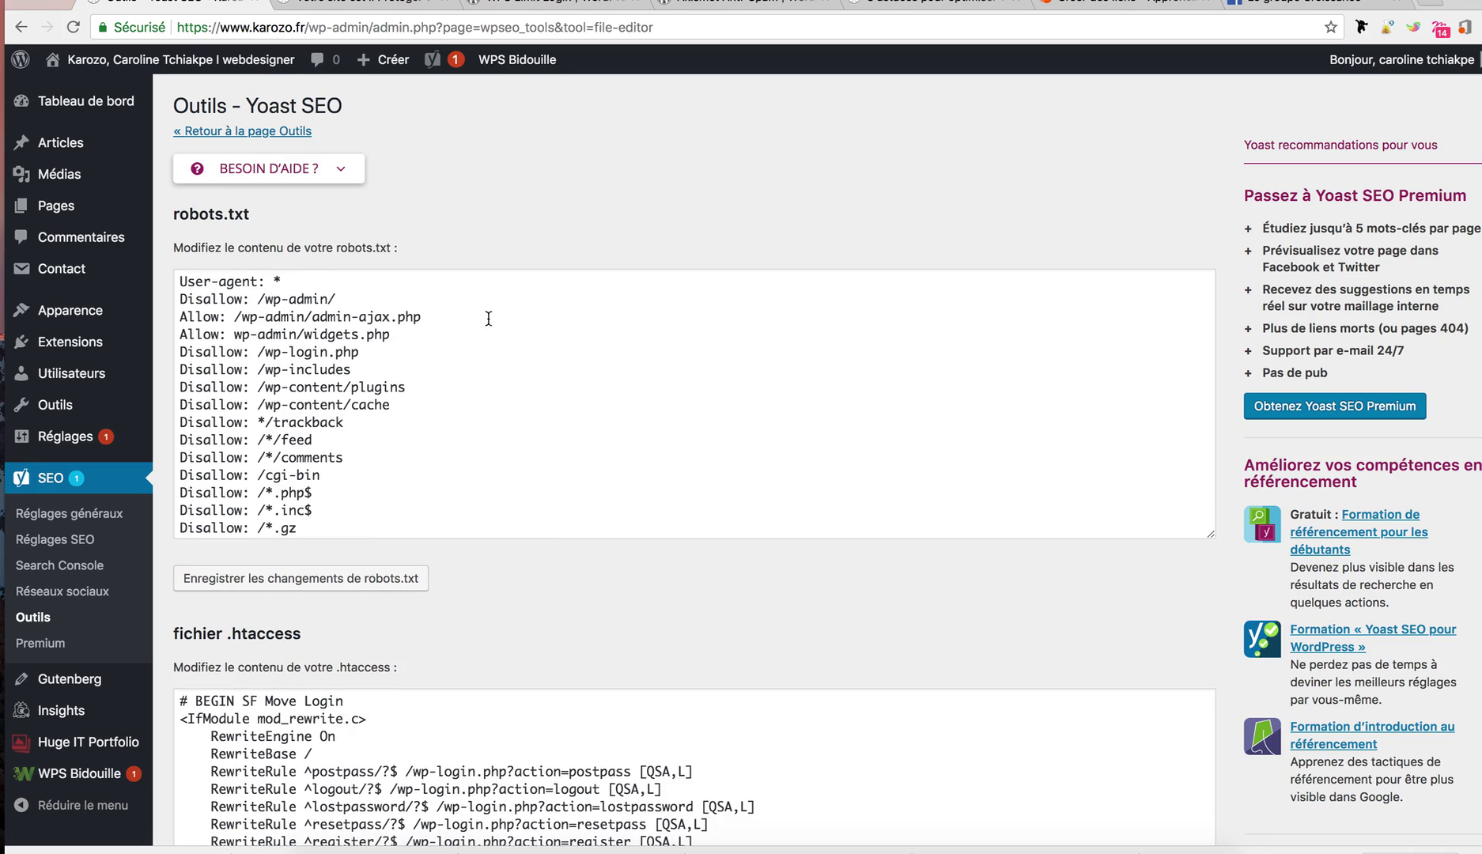
{"action": "scroll", "coordinate": [565, 601], "scroll_direction": "down", "scroll_amount": 3}
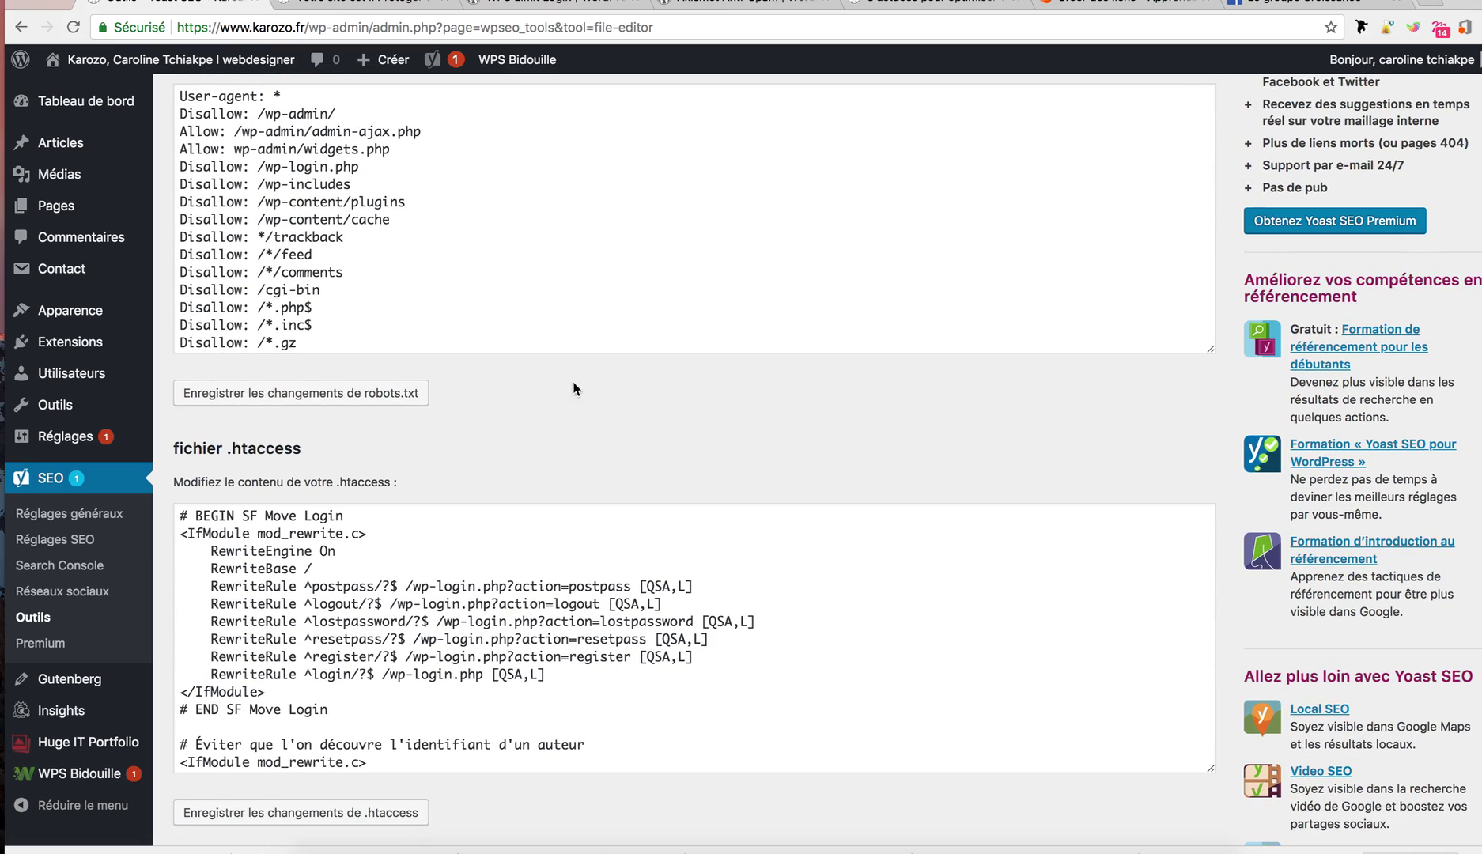
{"action": "scroll", "coordinate": [599, 437], "scroll_direction": "down", "scroll_amount": 4}
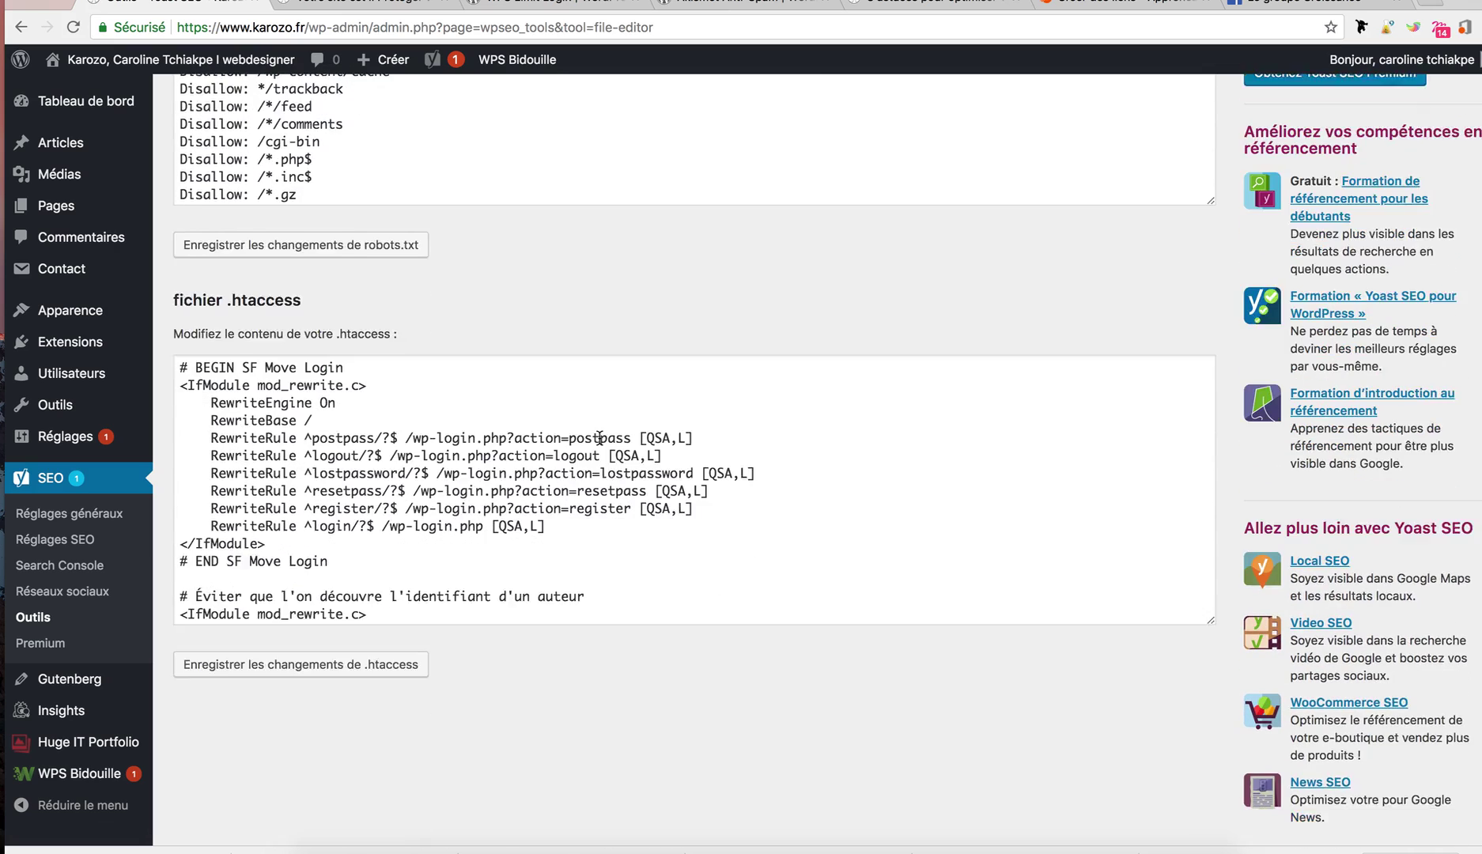
{"action": "scroll", "coordinate": [599, 437], "scroll_direction": "down", "scroll_amount": 1}
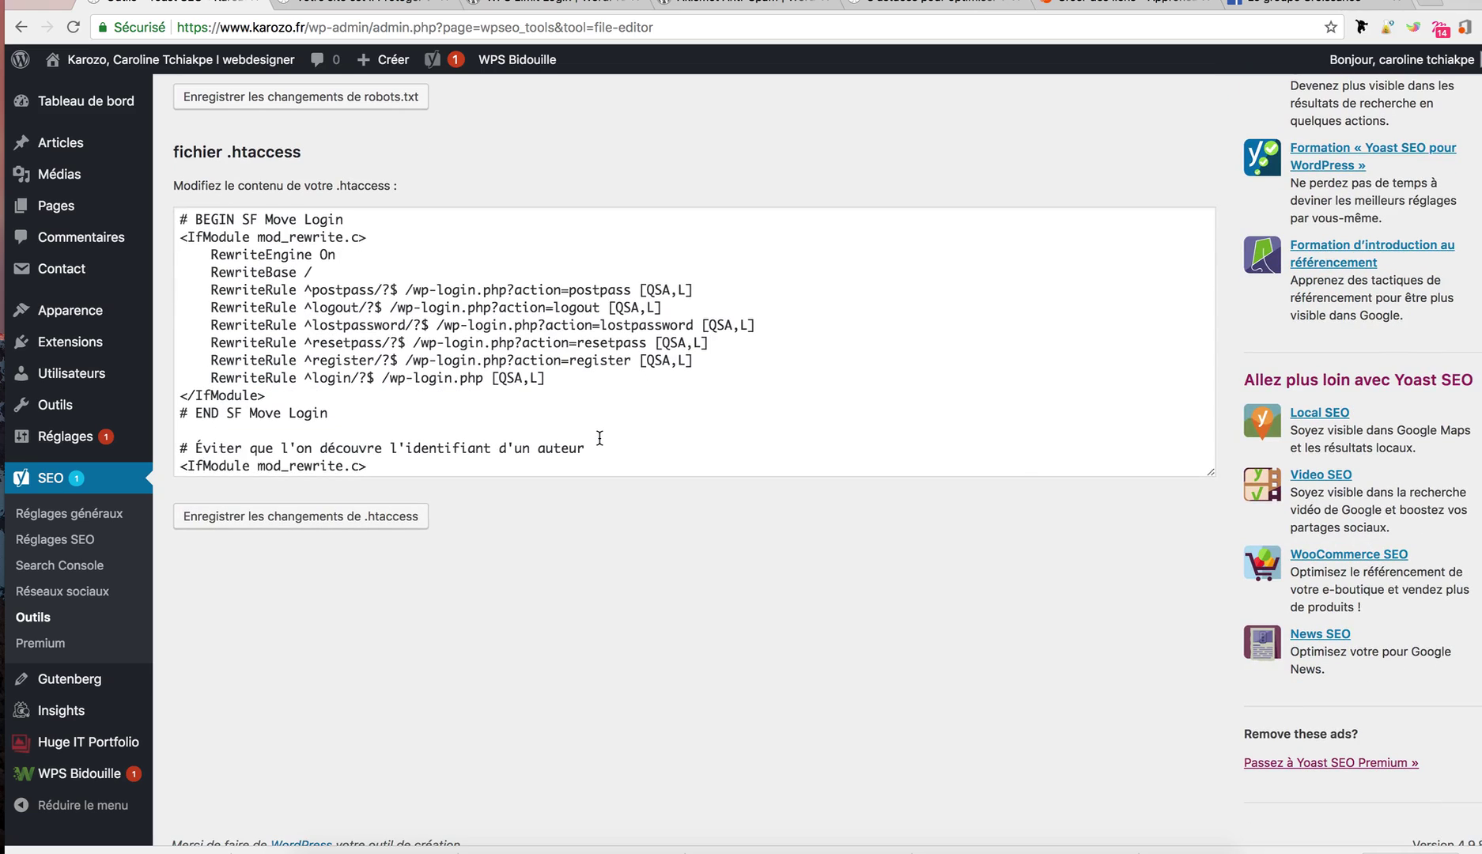
- Read through the .htaccess rules from the SF Move Login block down to the BEGIN WordPress block
{"action": "left_click", "coordinate": [605, 431]}
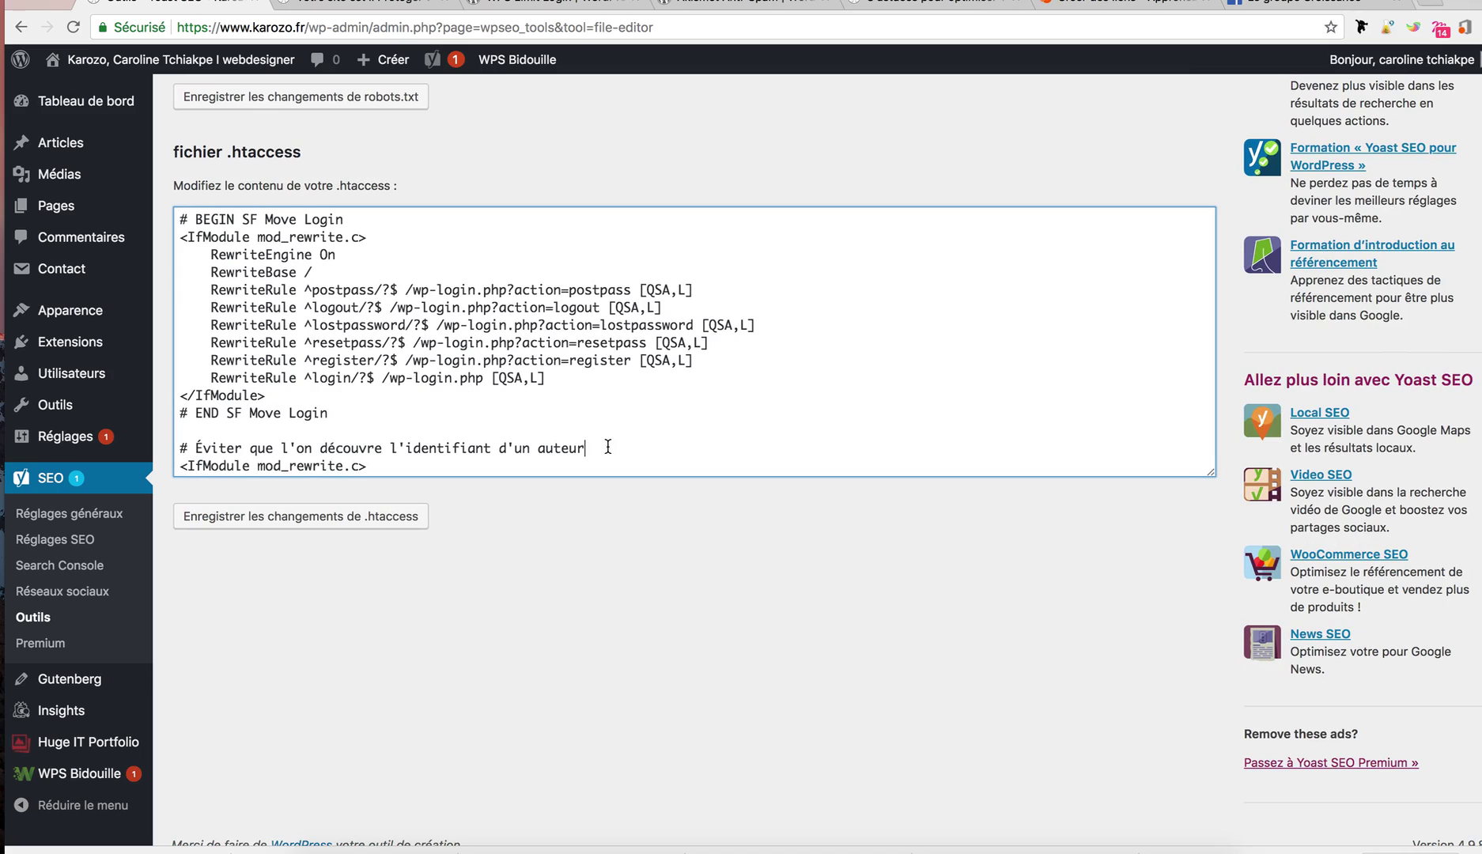
{"action": "scroll", "coordinate": [607, 446], "scroll_direction": "down", "scroll_amount": 5}
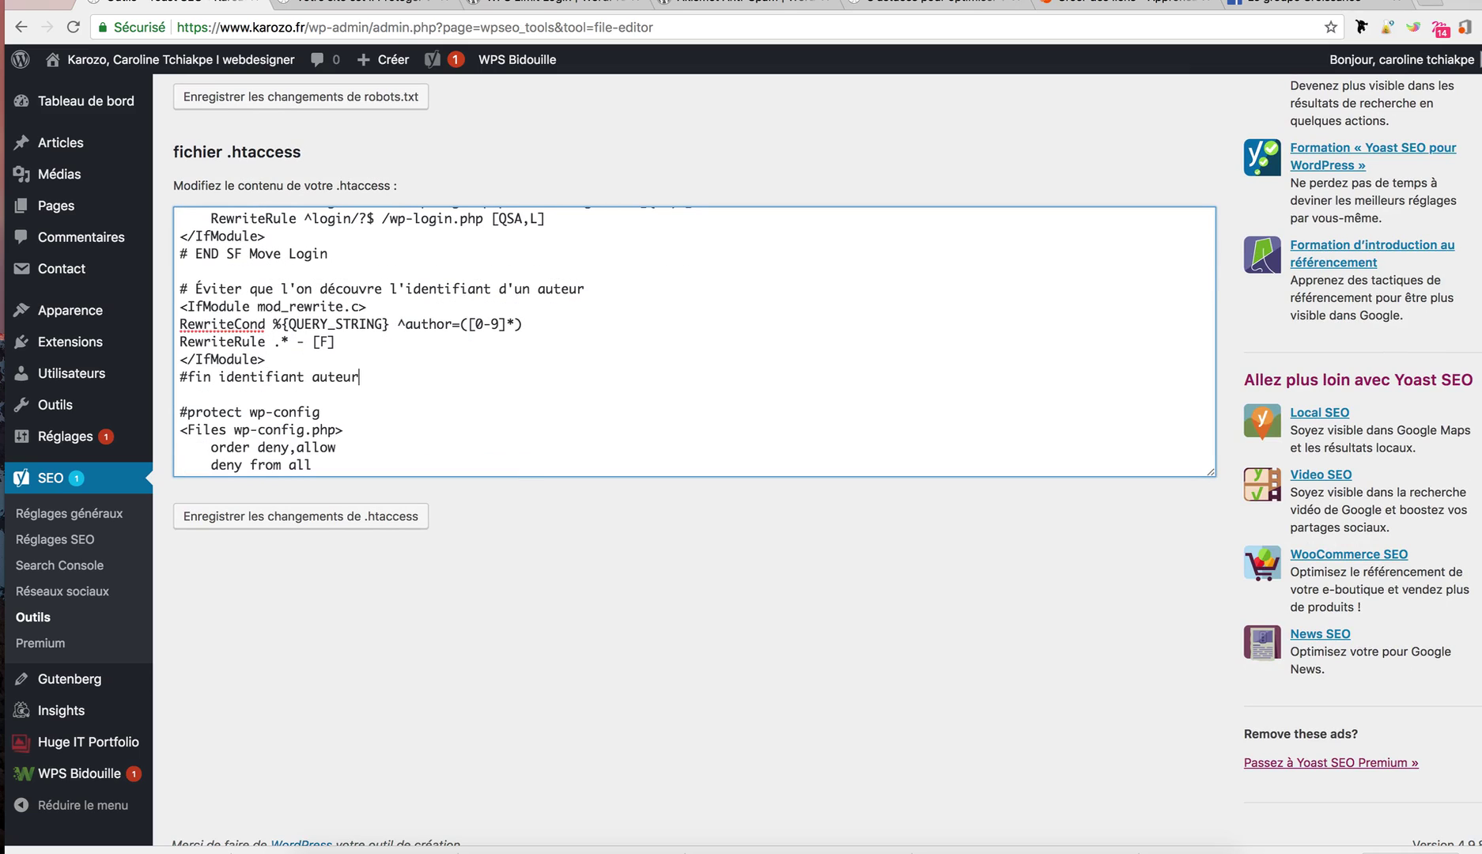
{"action": "scroll", "coordinate": [694, 342], "scroll_direction": "down", "scroll_amount": 5}
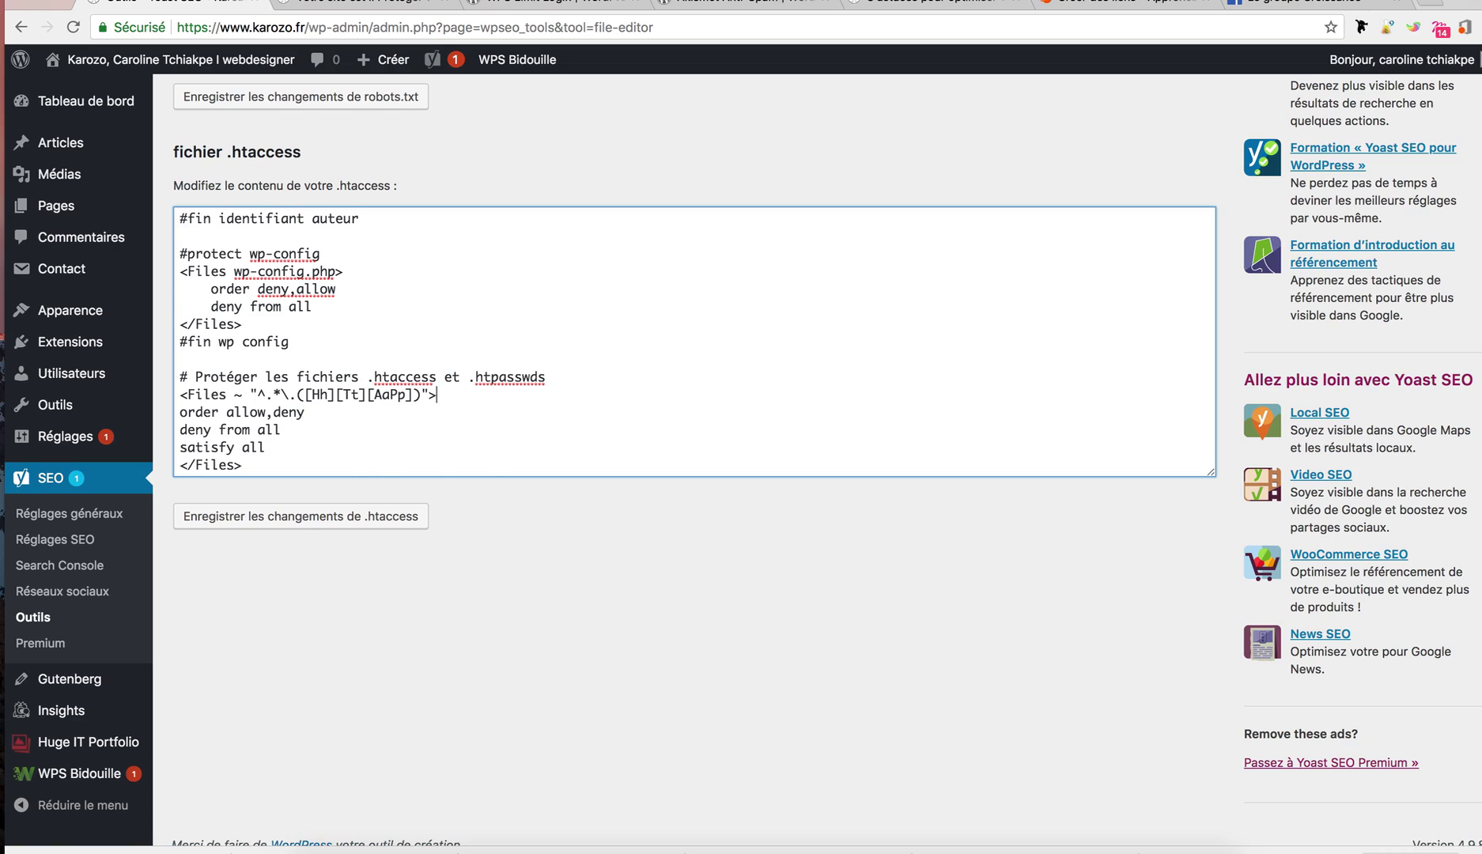
{"action": "scroll", "coordinate": [694, 341], "scroll_direction": "down", "scroll_amount": 5}
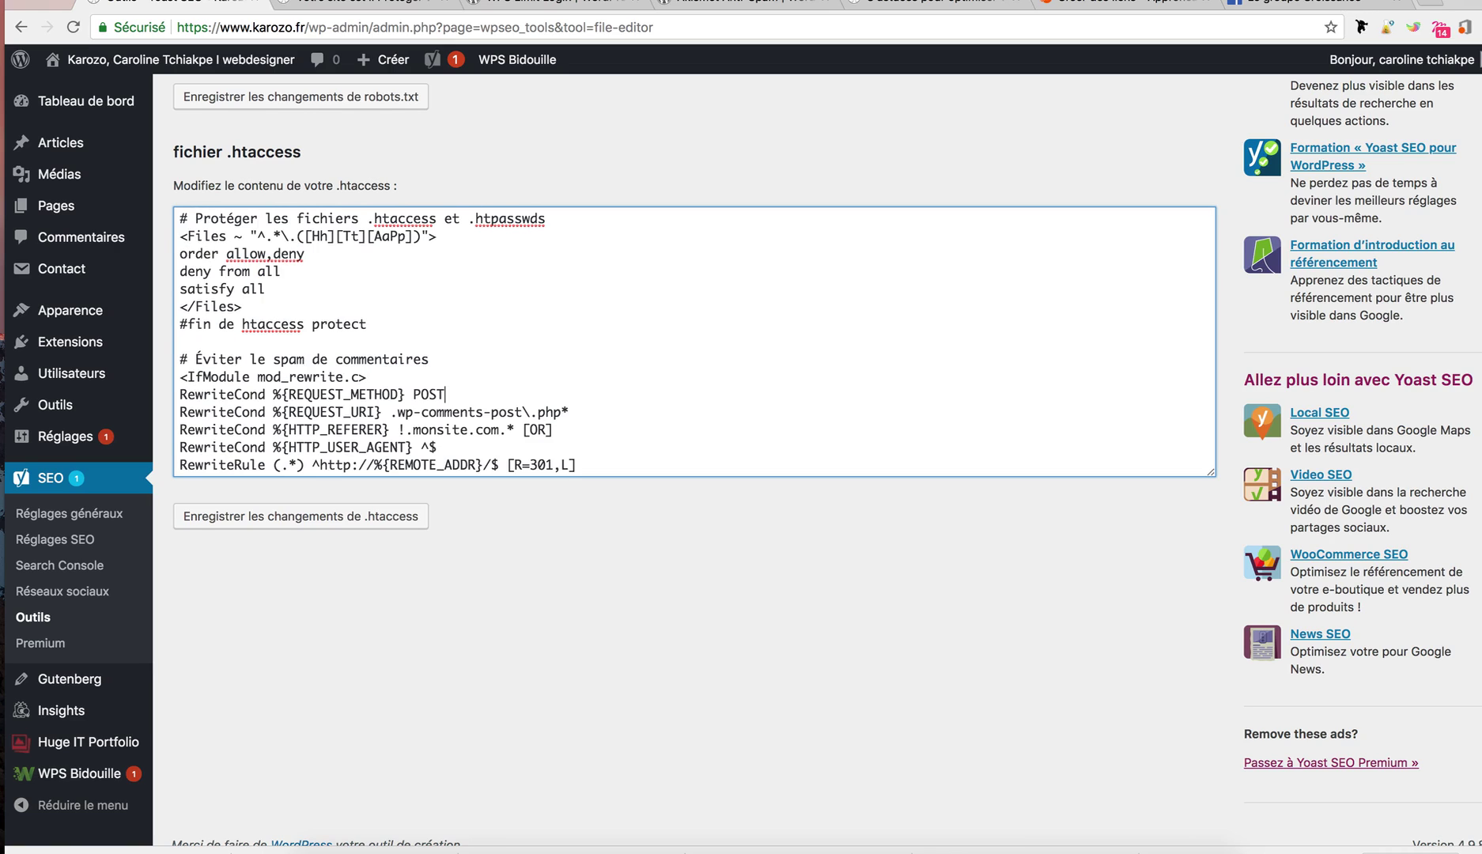
{"action": "scroll", "coordinate": [367, 377], "scroll_direction": "down", "scroll_amount": 5}
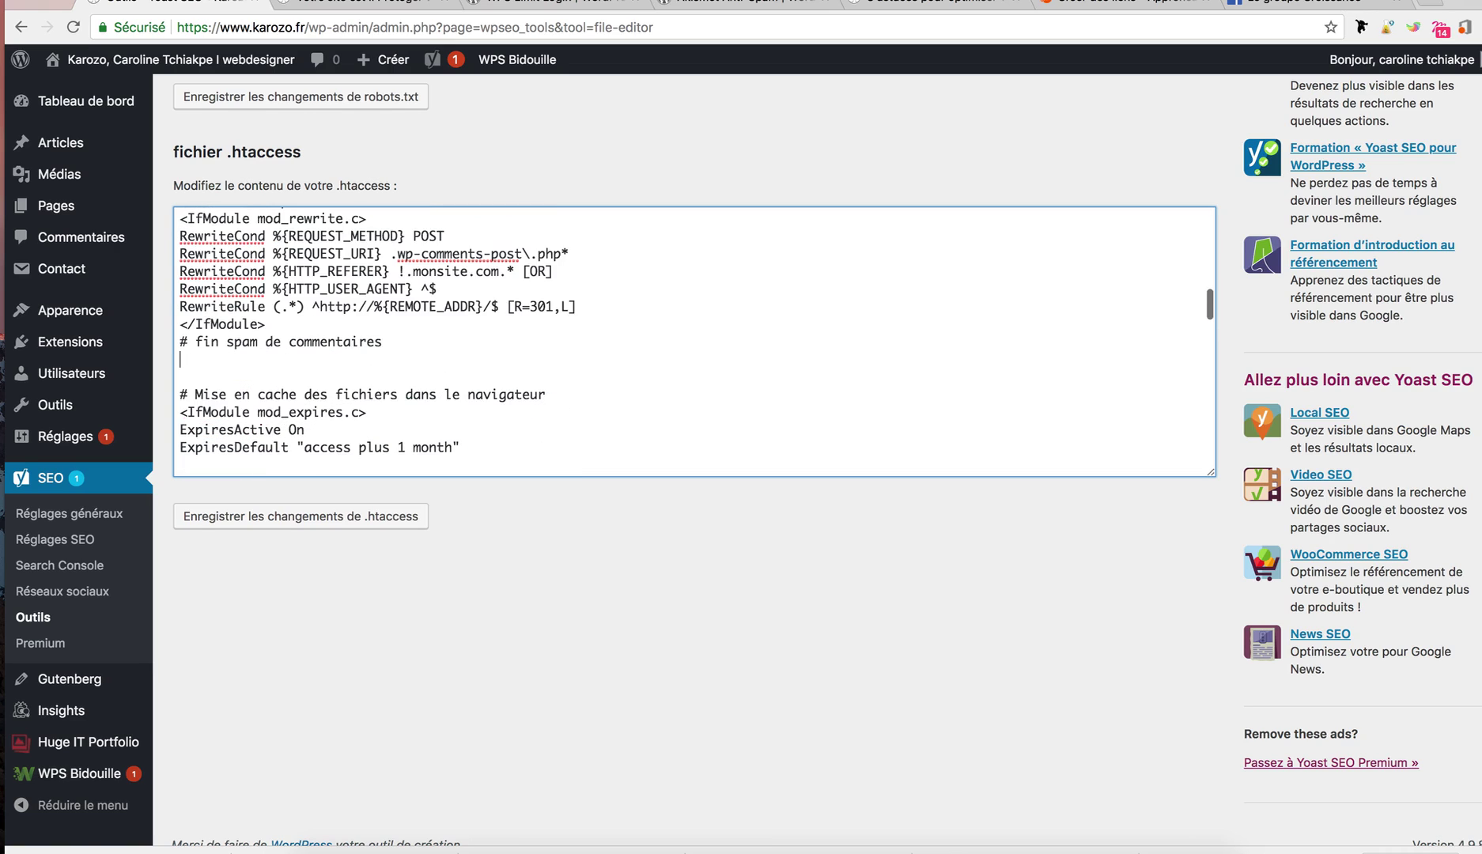
{"action": "scroll", "coordinate": [537, 343], "scroll_direction": "down", "scroll_amount": 5}
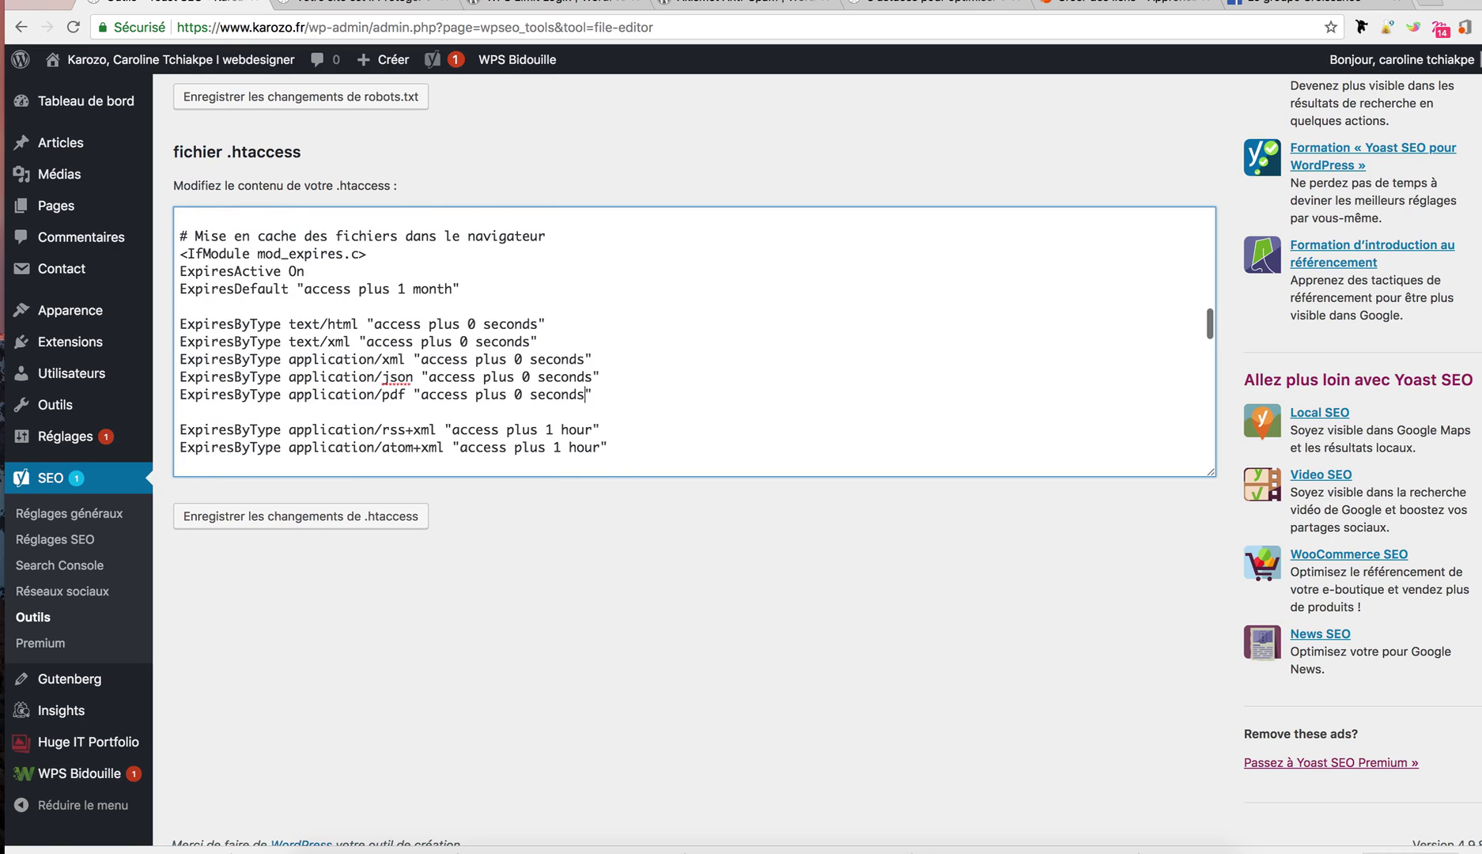
{"action": "scroll", "coordinate": [531, 342], "scroll_direction": "down", "scroll_amount": 10}
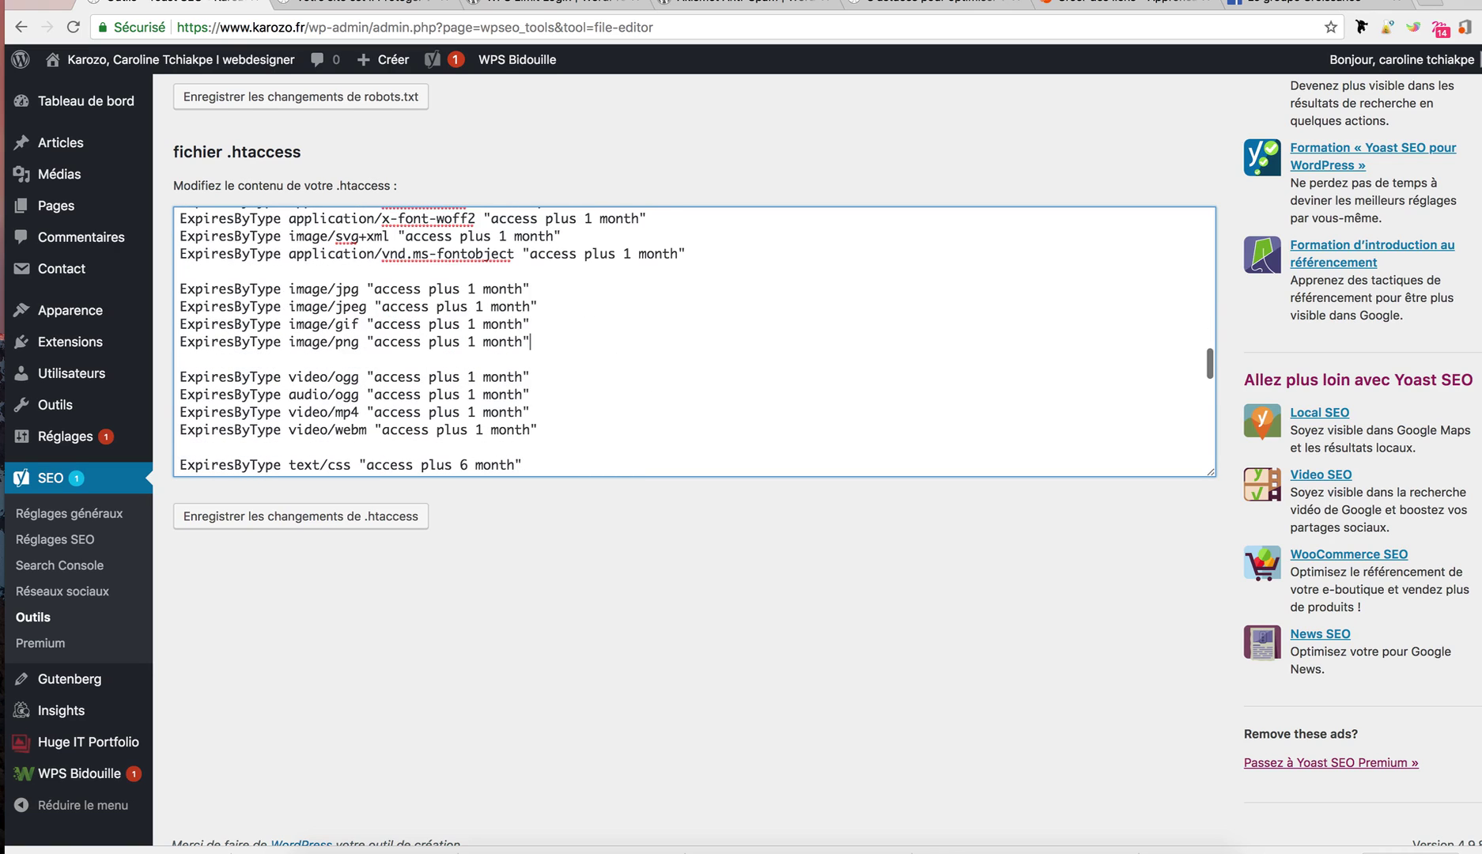
{"action": "scroll", "coordinate": [523, 465], "scroll_direction": "down", "scroll_amount": 3}
{"action": "left_click", "coordinate": [181, 393]}
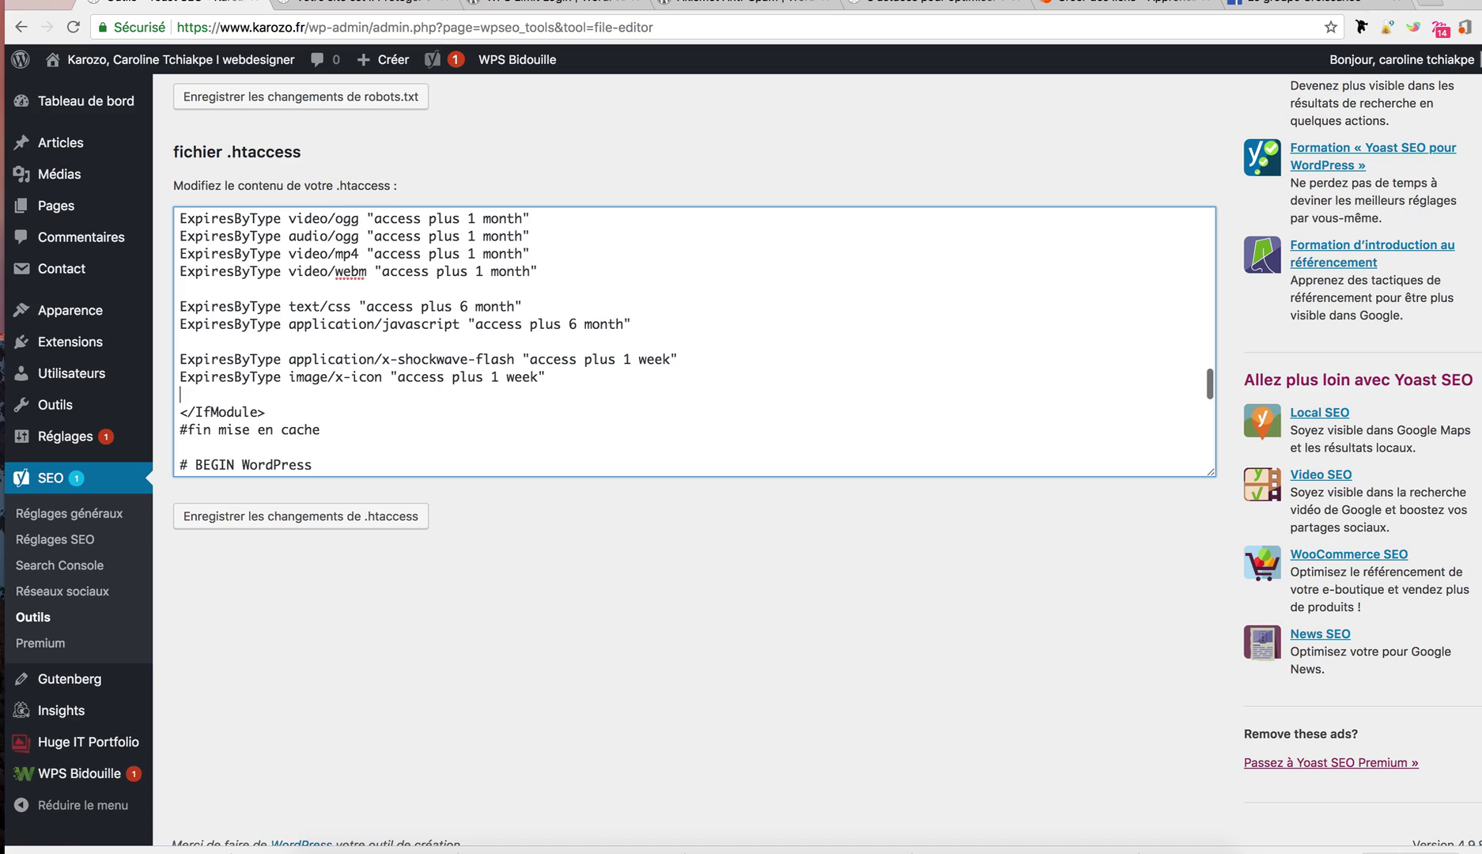
{"action": "scroll", "coordinate": [694, 342], "scroll_direction": "down", "scroll_amount": 3}
{"action": "left_click", "coordinate": [305, 341]}
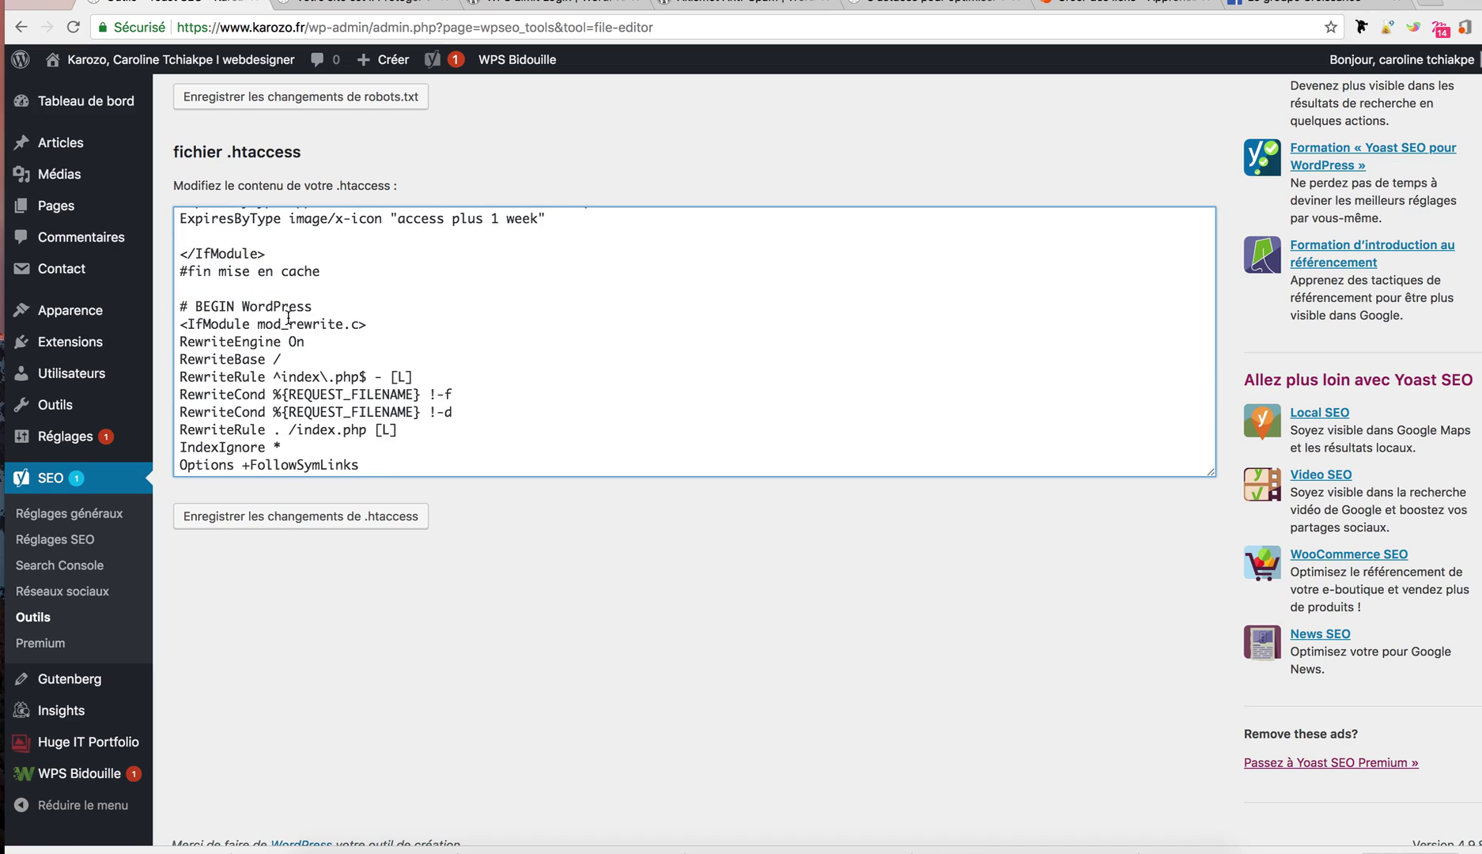
{"action": "left_click", "coordinate": [226, 287]}
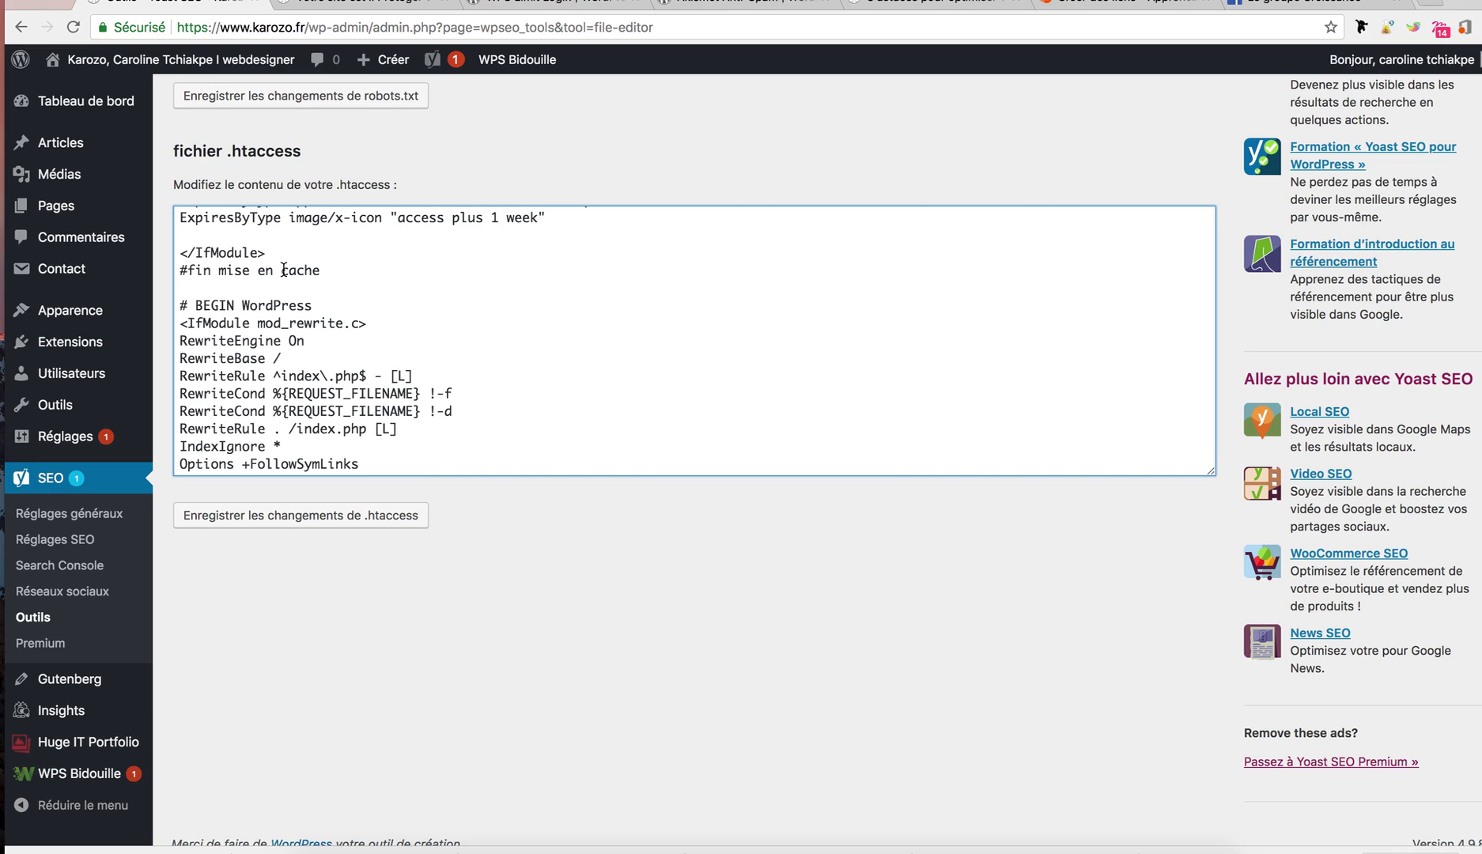
- Review the .htaccess blocks in reverse, from browser caching through comment spam and file protection back to SF Move Login
{"action": "scroll", "coordinate": [266, 253], "scroll_direction": "up", "scroll_amount": 6}
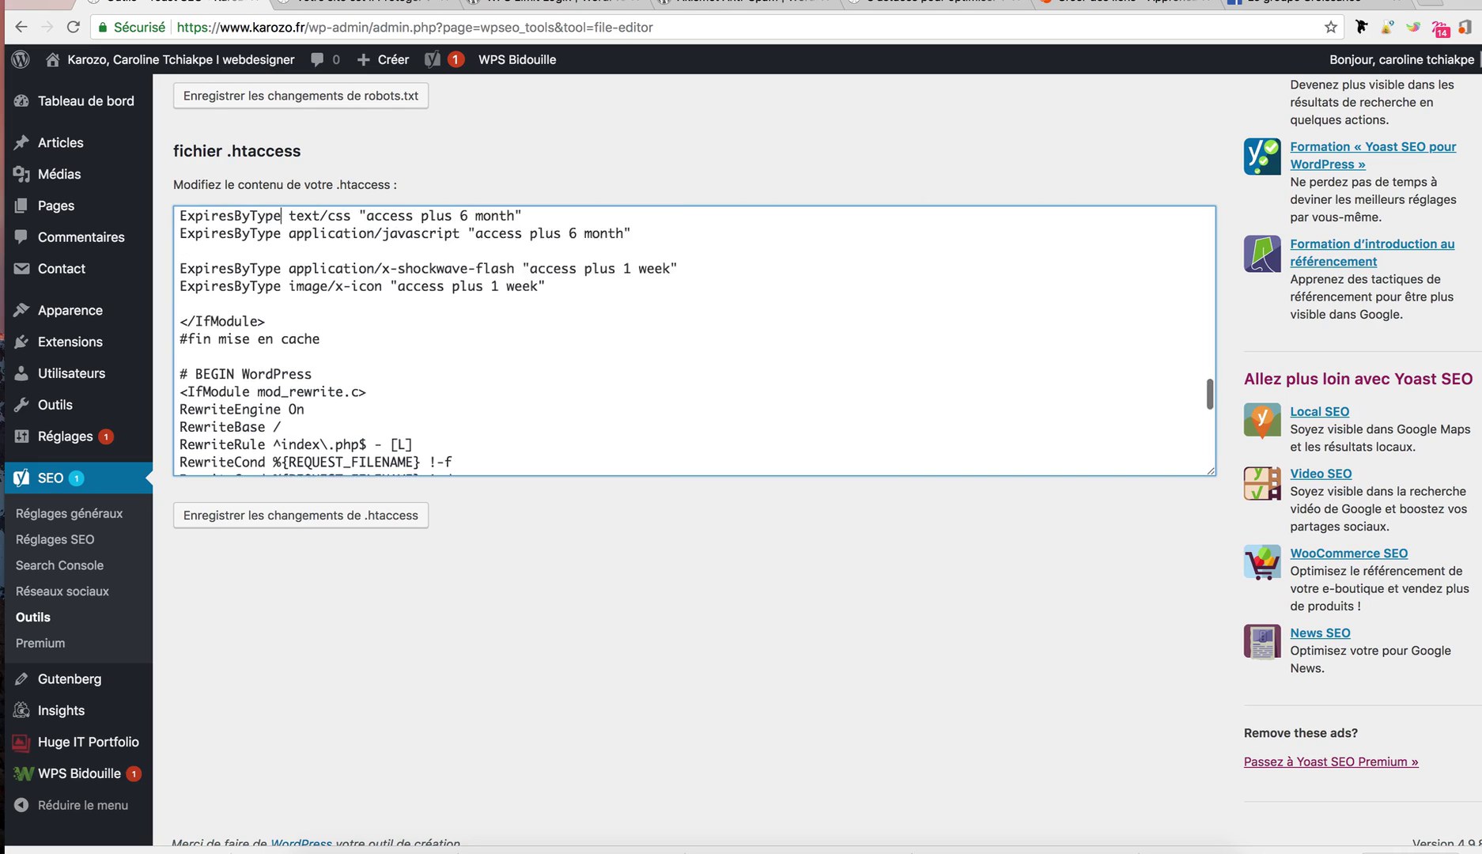
{"action": "scroll", "coordinate": [281, 215], "scroll_direction": "up", "scroll_amount": 2}
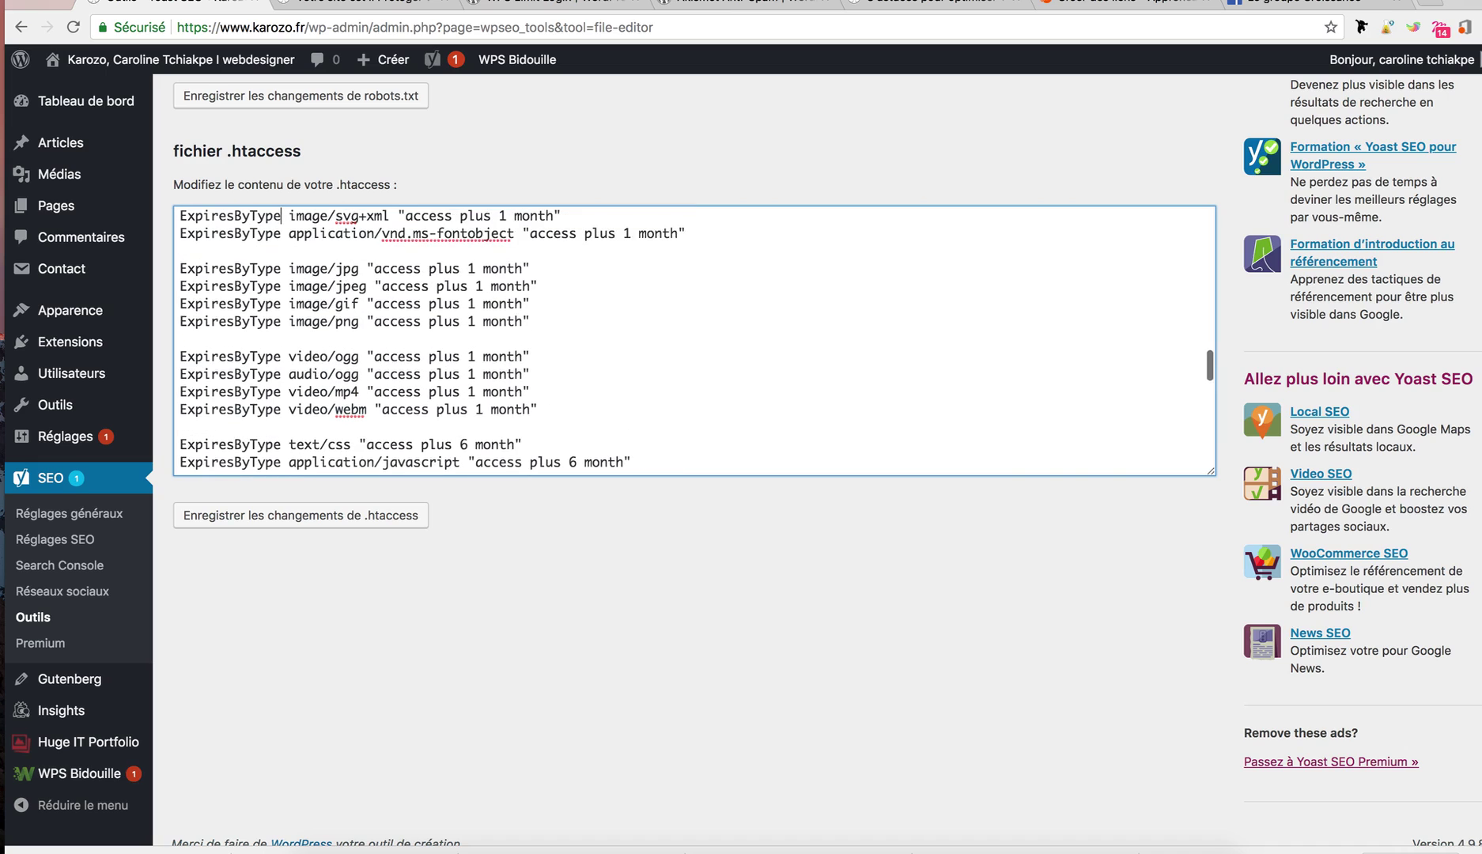
{"action": "scroll", "coordinate": [281, 215], "scroll_direction": "up", "scroll_amount": 4}
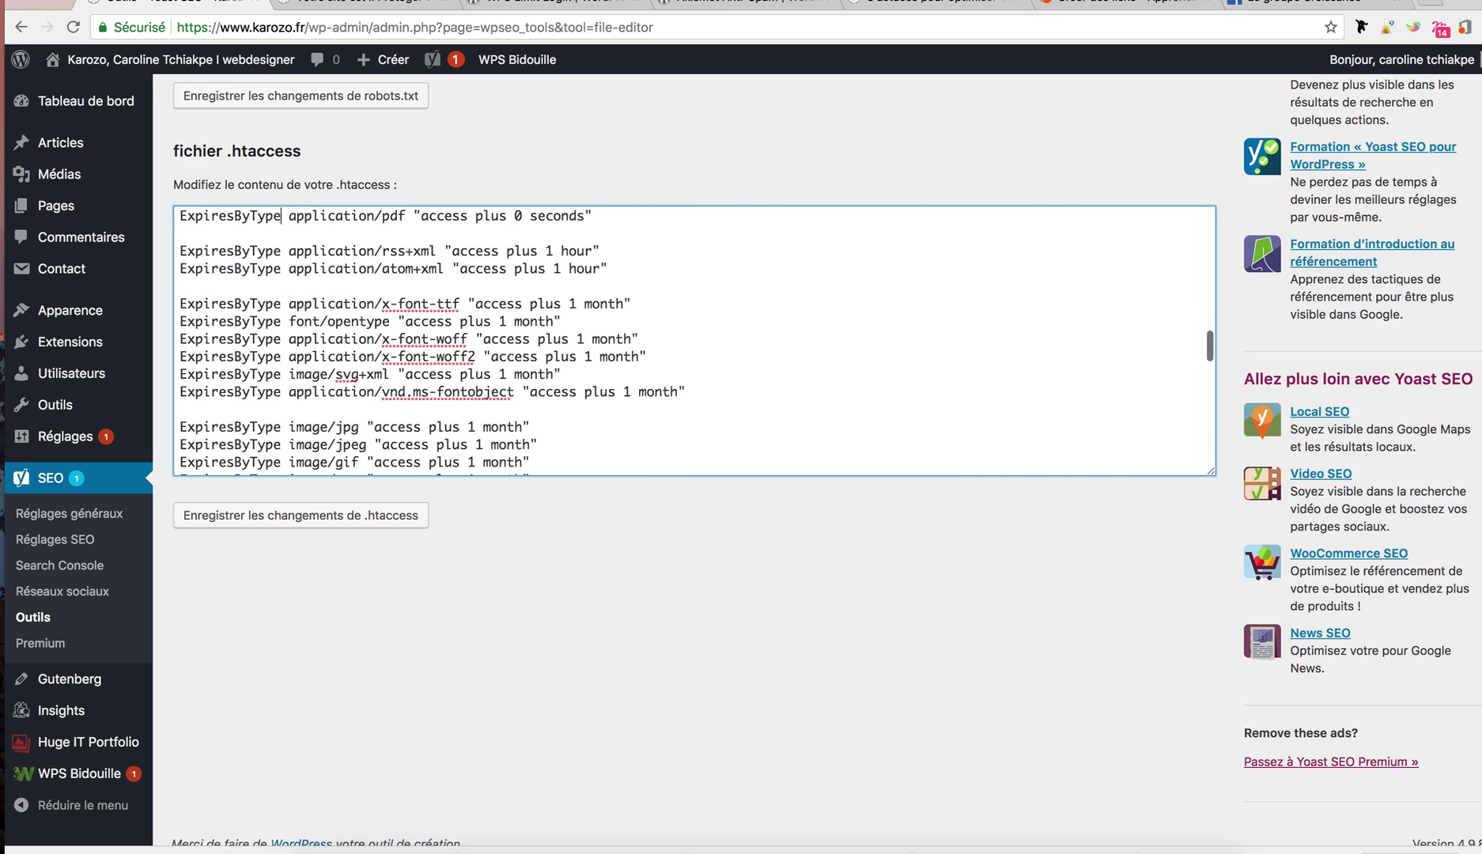
{"action": "scroll", "coordinate": [281, 215], "scroll_direction": "up", "scroll_amount": 4}
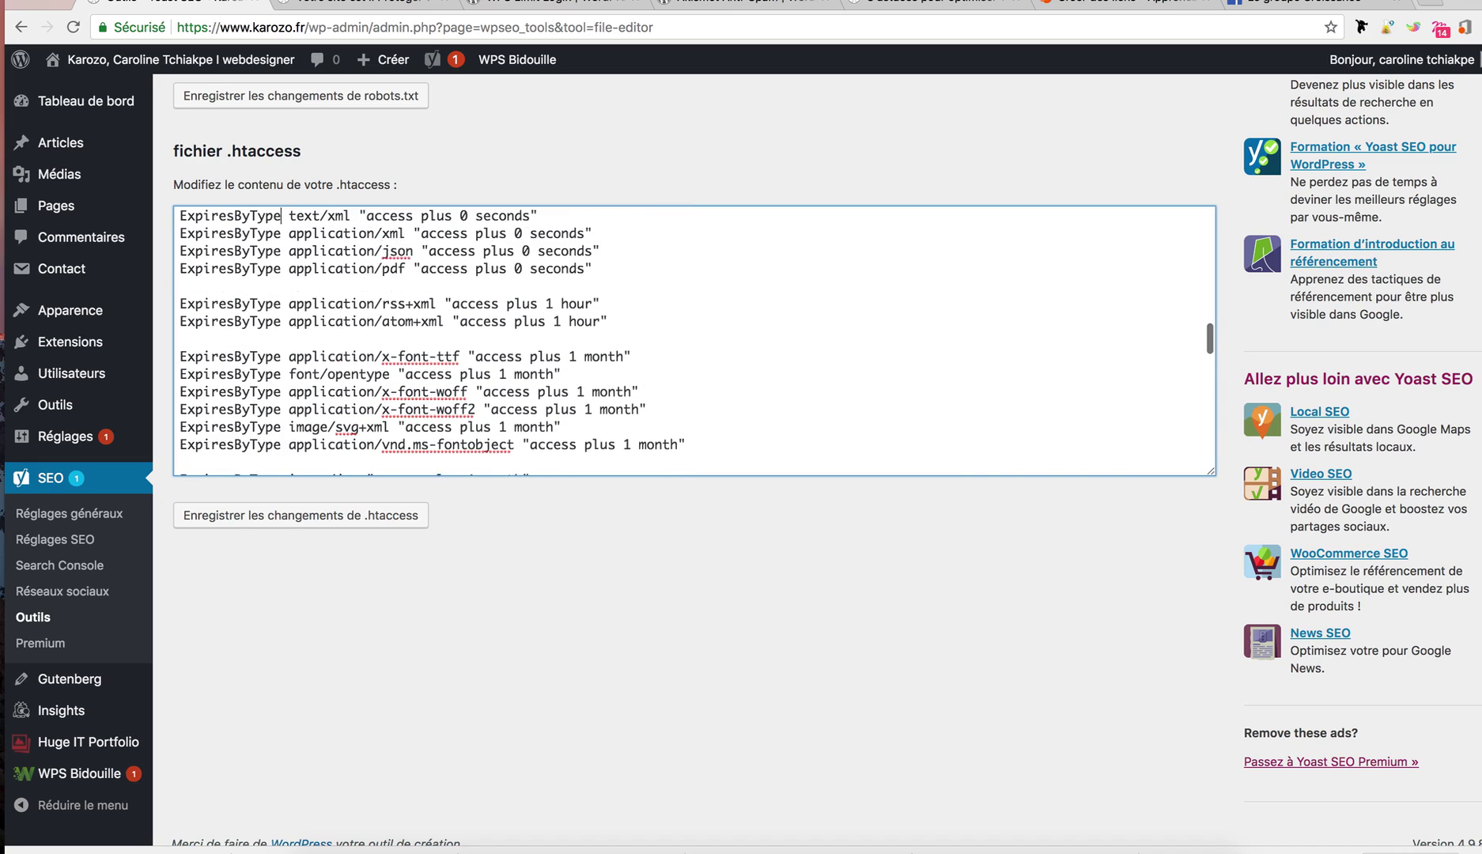
{"action": "scroll", "coordinate": [281, 215], "scroll_direction": "up", "scroll_amount": 2}
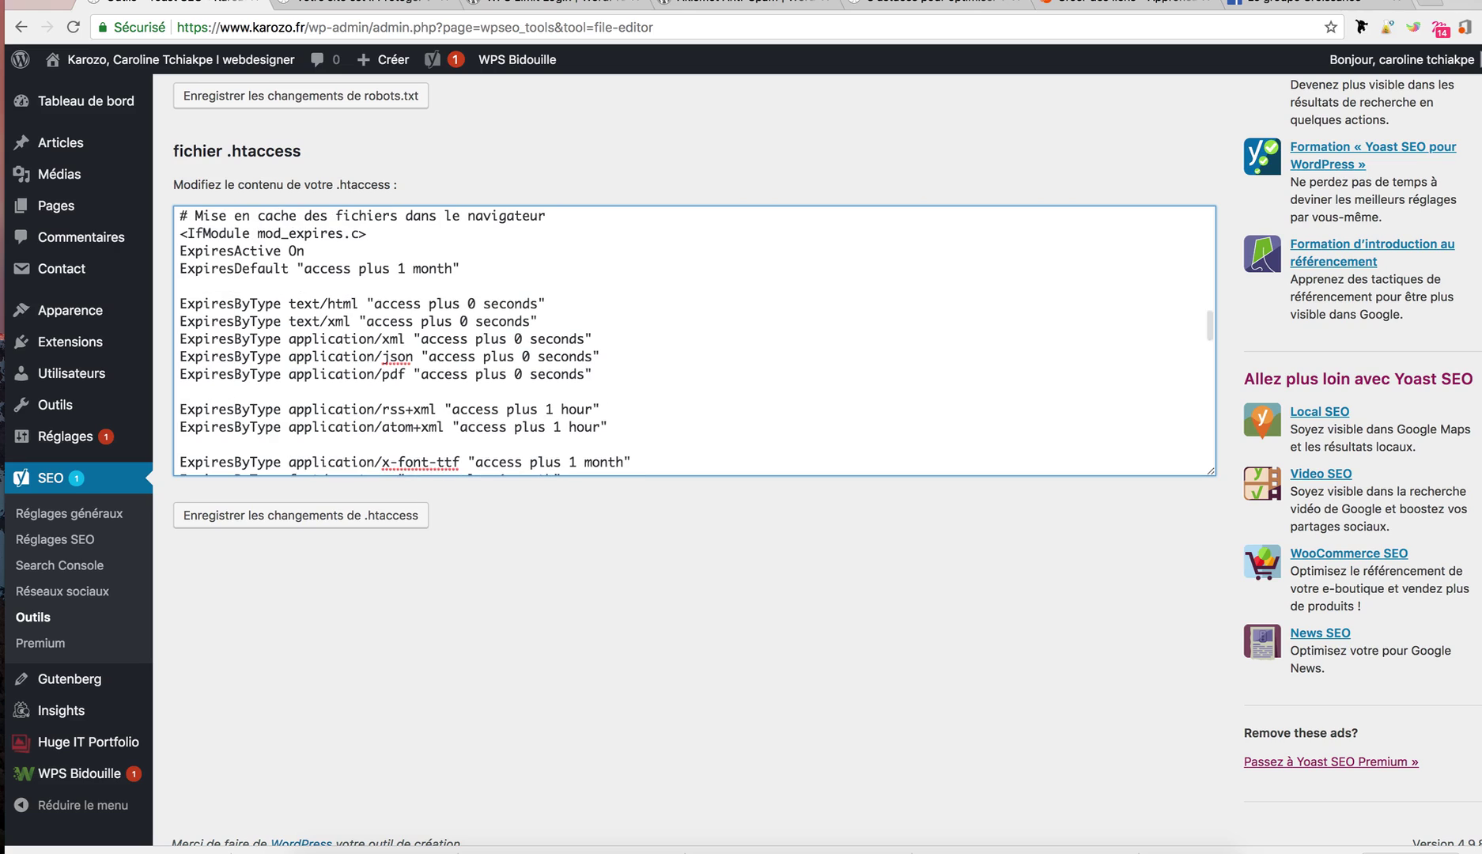
{"action": "scroll", "coordinate": [279, 215], "scroll_direction": "up", "scroll_amount": 3}
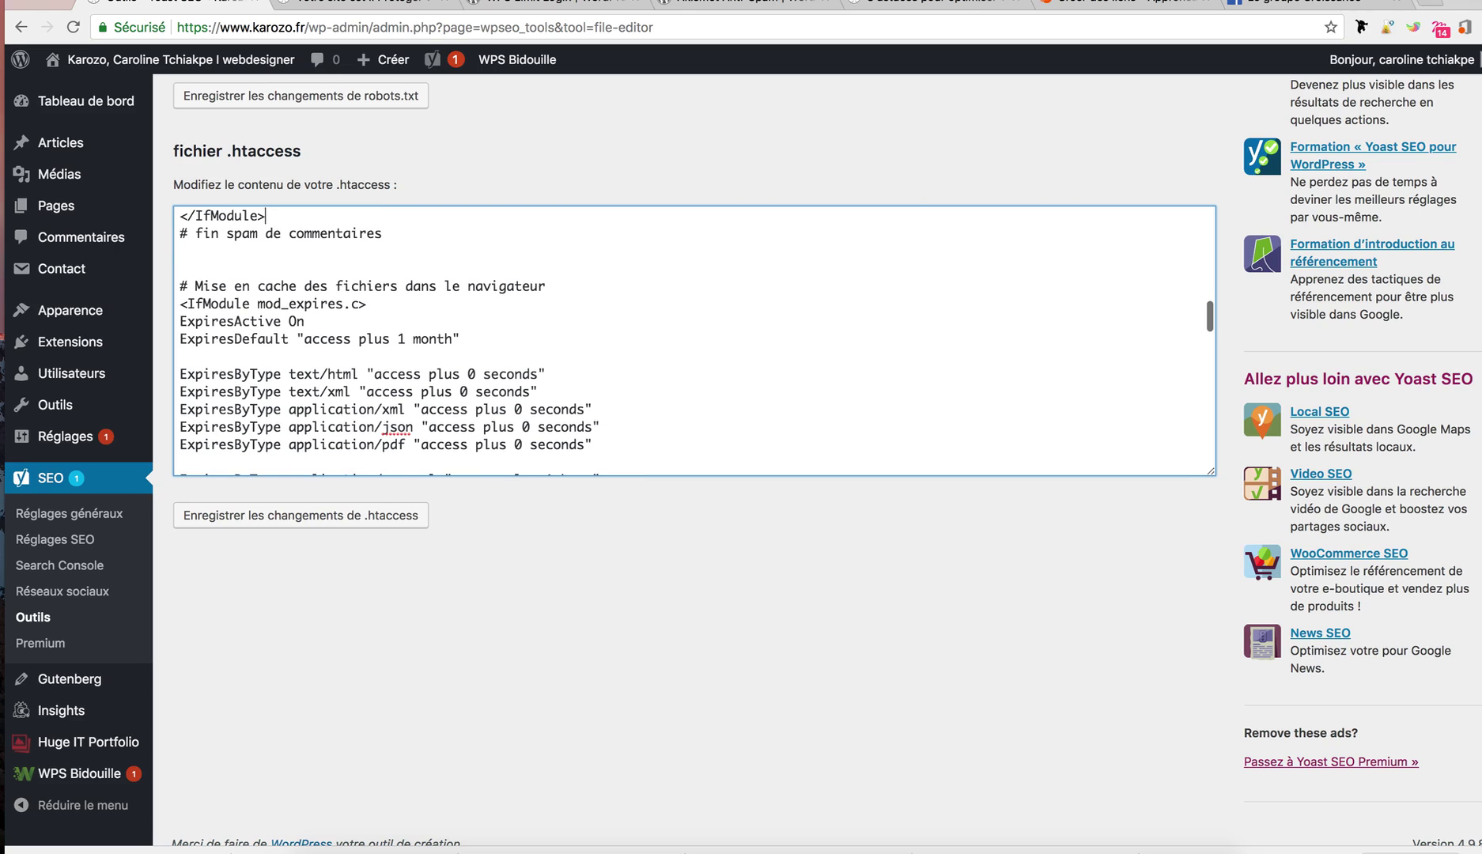
{"action": "scroll", "coordinate": [279, 215], "scroll_direction": "up", "scroll_amount": 6}
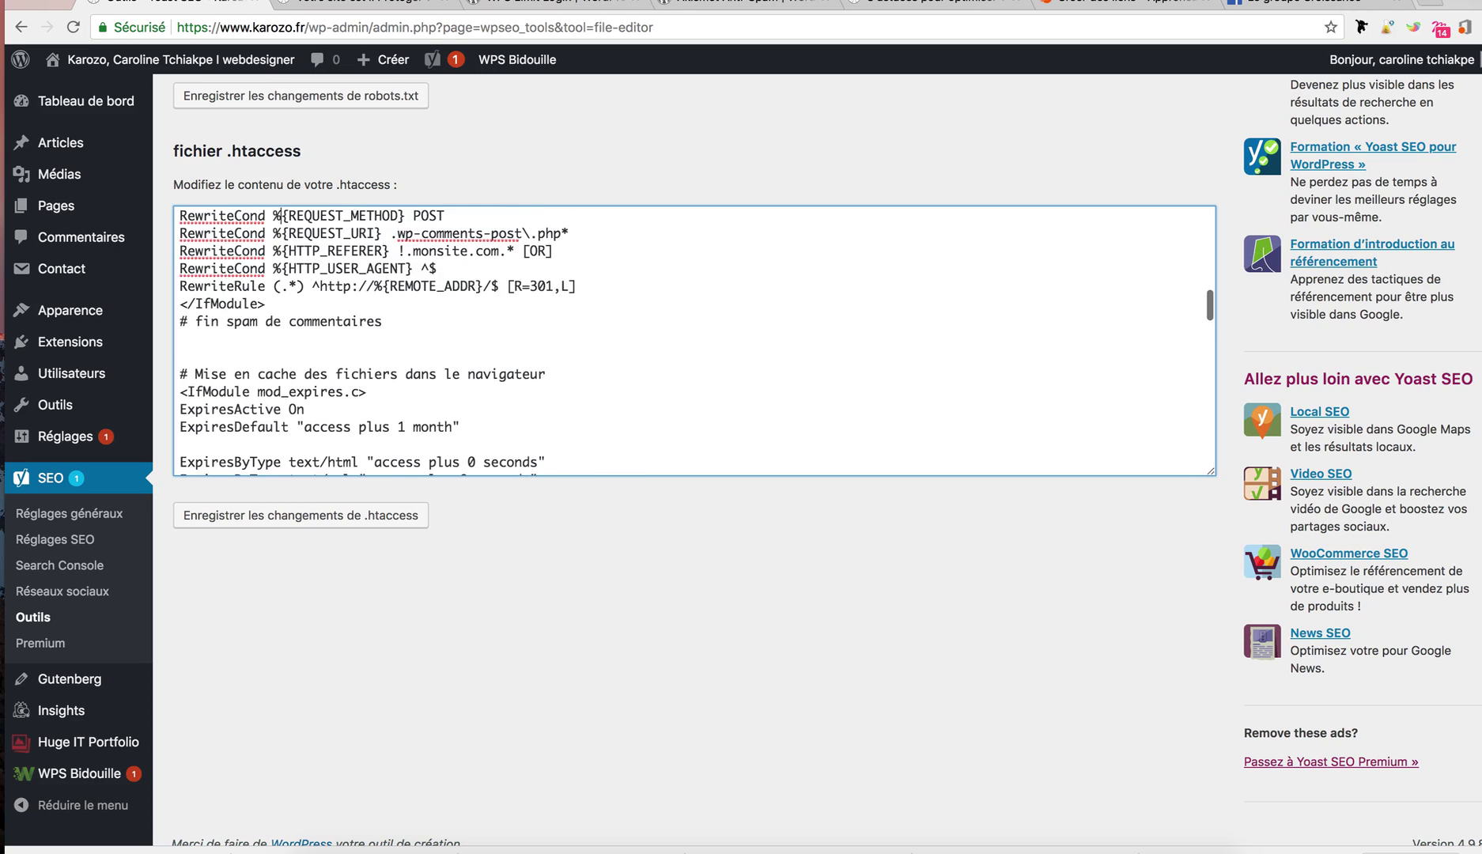
{"action": "scroll", "coordinate": [278, 215], "scroll_direction": "up", "scroll_amount": 3}
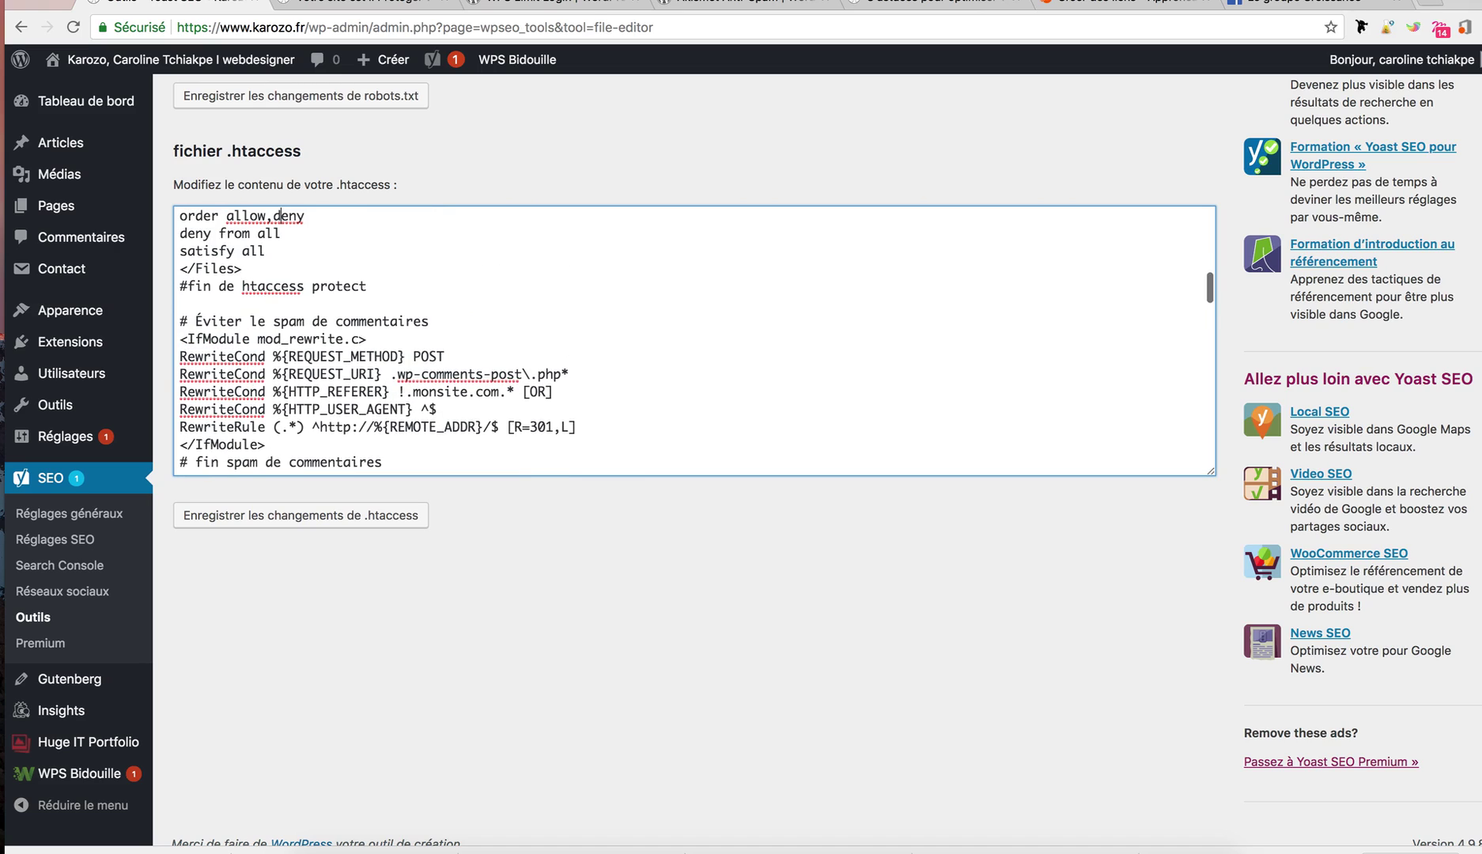
{"action": "scroll", "coordinate": [285, 215], "scroll_direction": "up", "scroll_amount": 4}
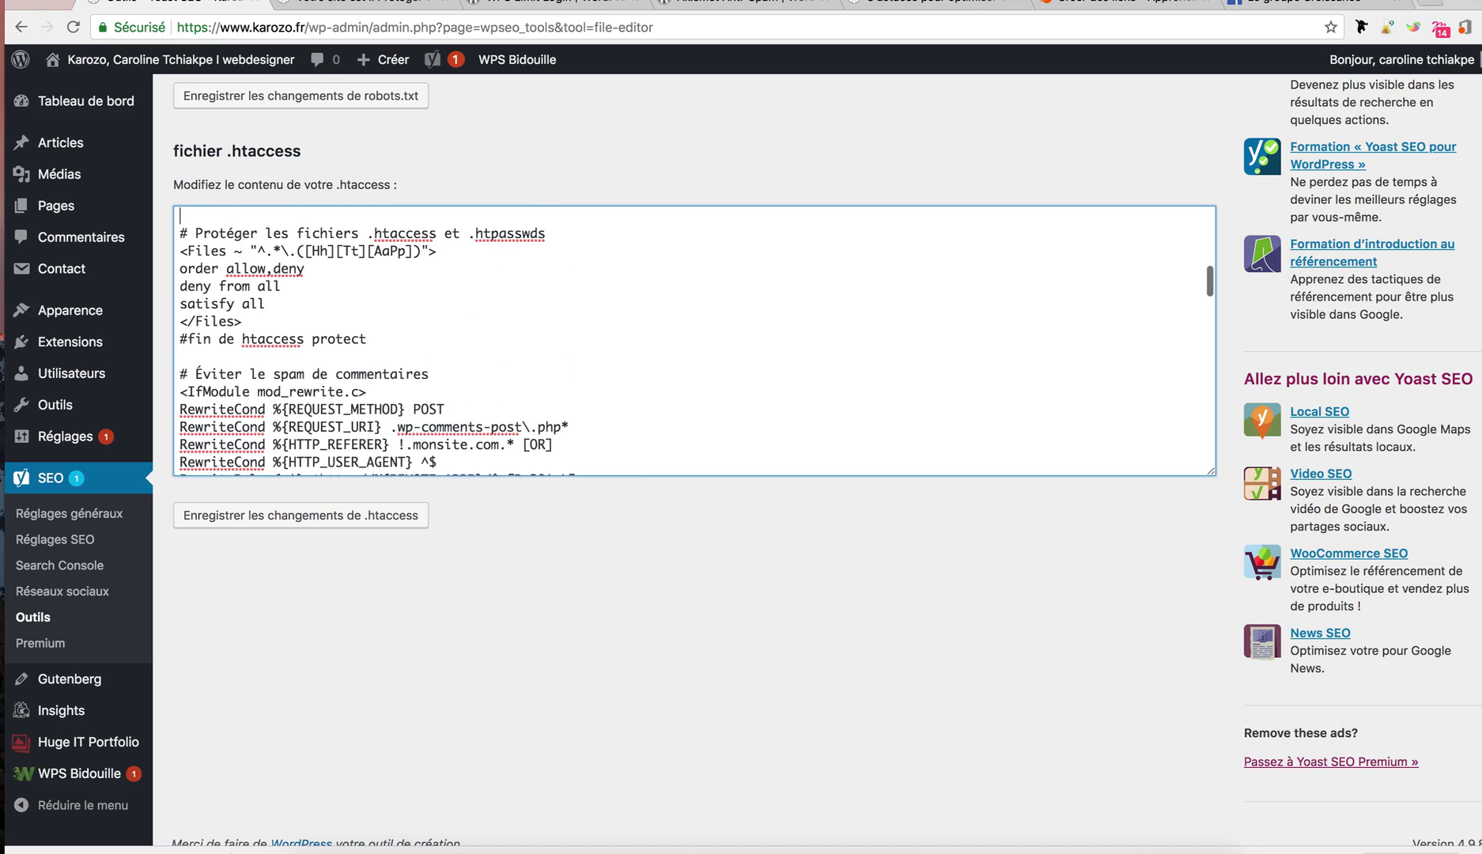
{"action": "scroll", "coordinate": [286, 216], "scroll_direction": "up", "scroll_amount": 12}
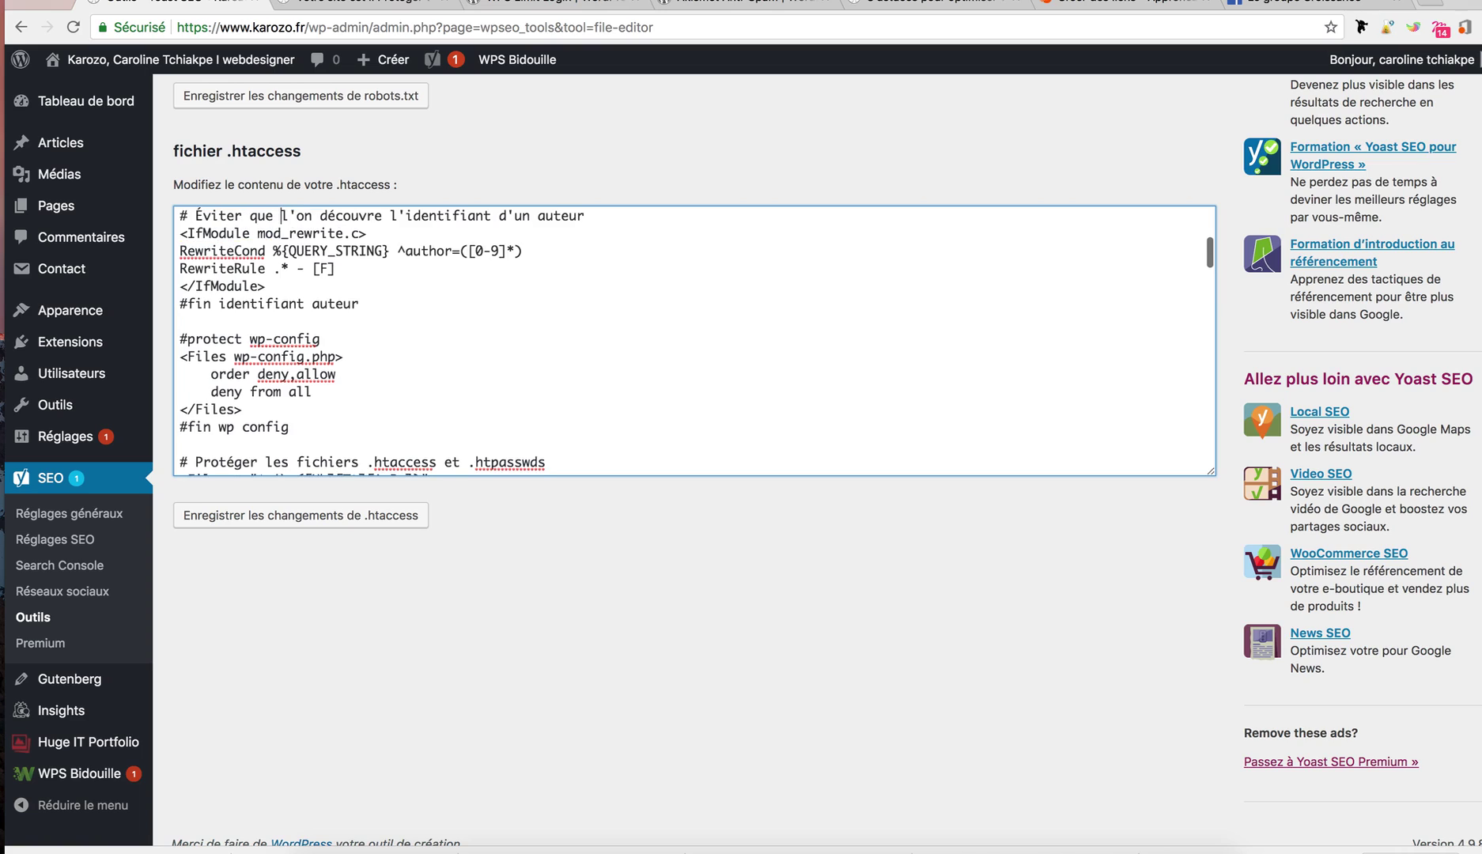
{"action": "scroll", "coordinate": [284, 215], "scroll_direction": "up", "scroll_amount": 4}
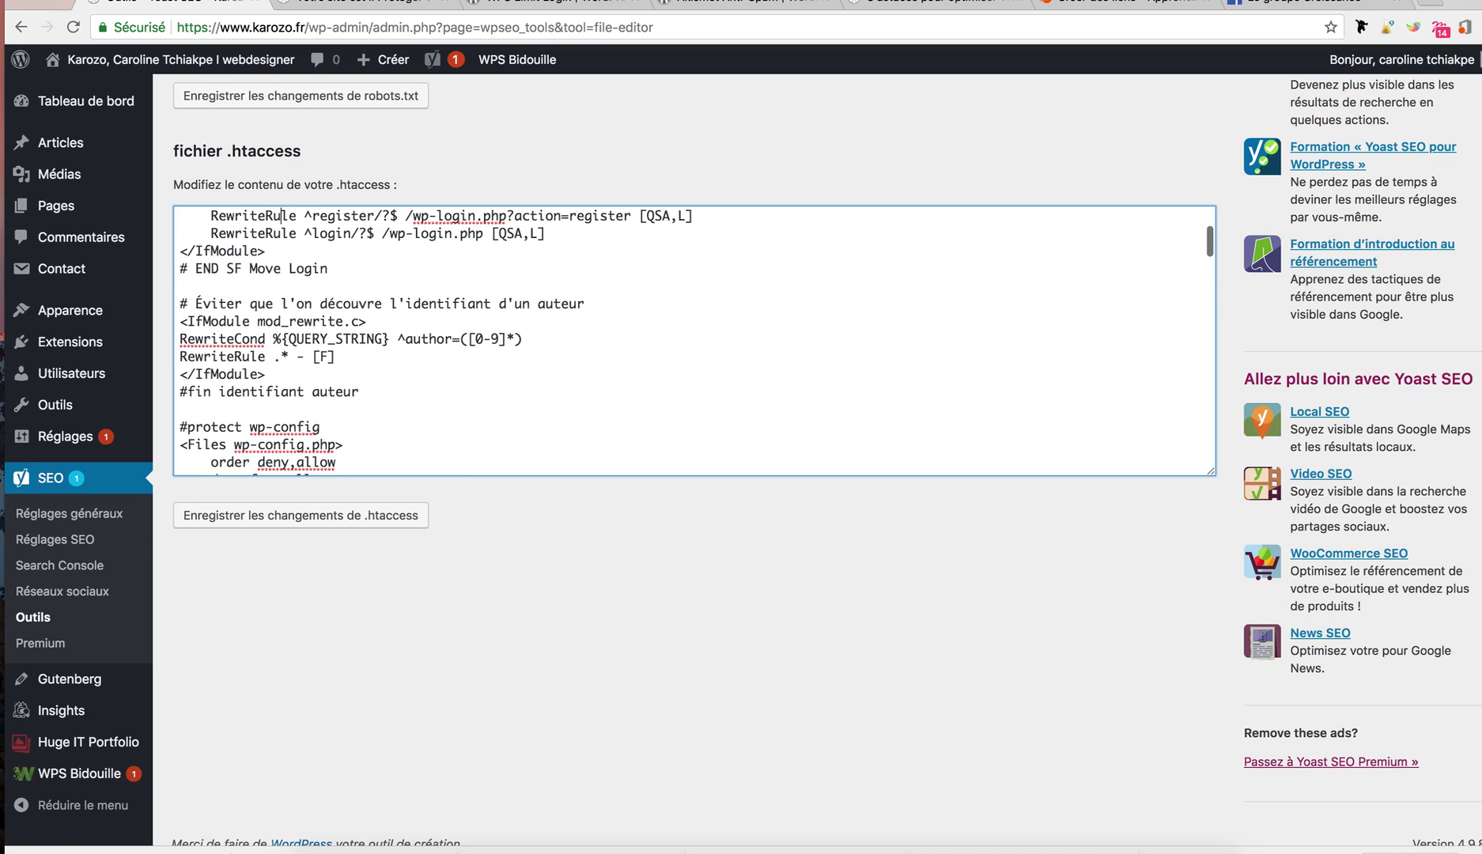
{"action": "left_click", "coordinate": [371, 270]}
{"action": "key", "text": "Up"}
{"action": "key", "text": "Up"}
{"action": "key", "text": "Up"}
{"action": "key", "text": "Up"}
{"action": "key", "text": "Up"}
{"action": "key", "text": "Up"}
{"action": "key", "text": "Up"}
{"action": "key", "text": "Up"}
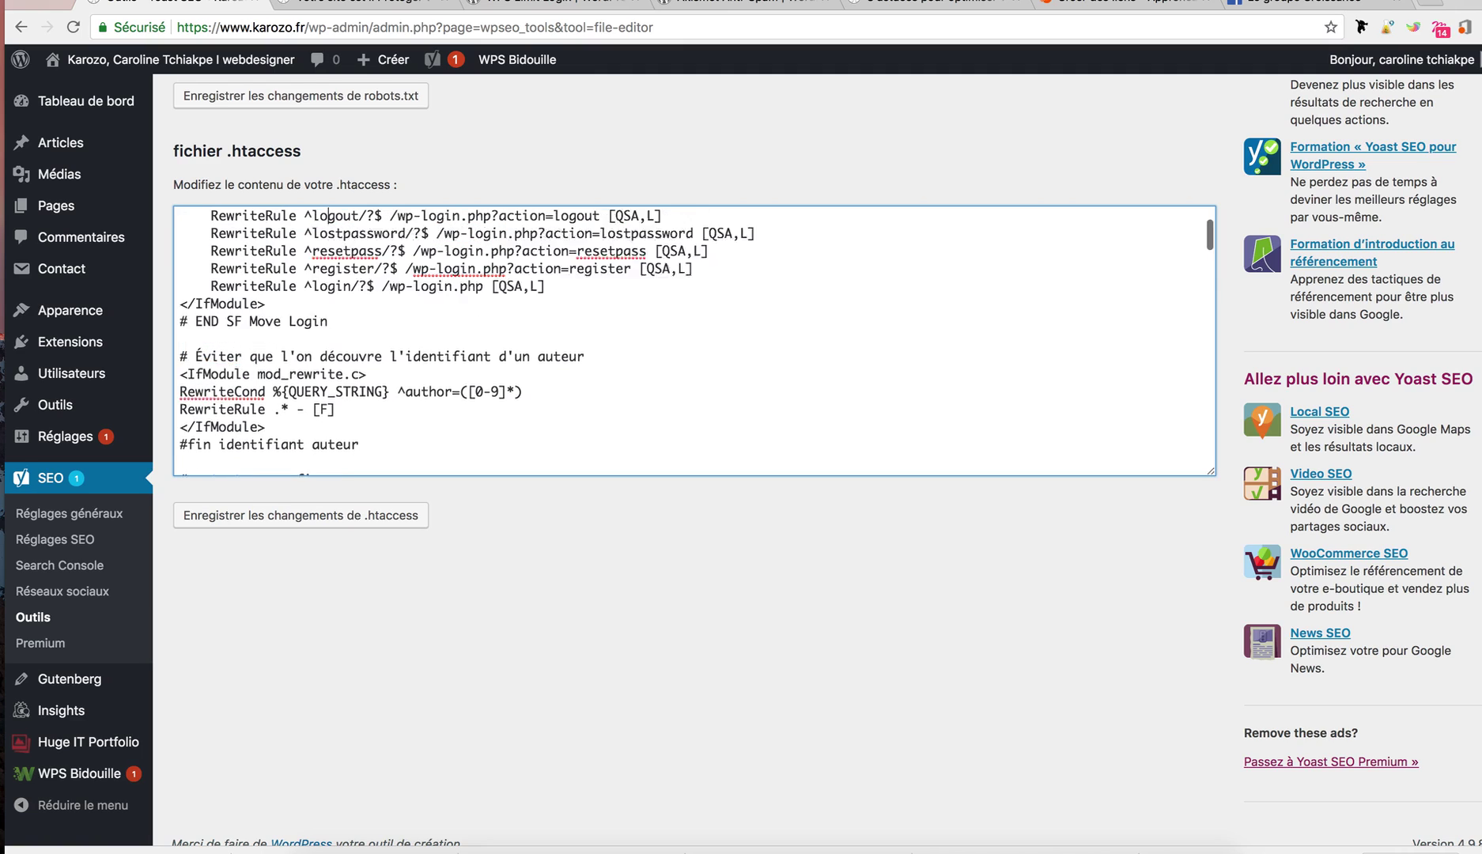
{"action": "key", "text": "Up"}
{"action": "key", "text": "Up"}
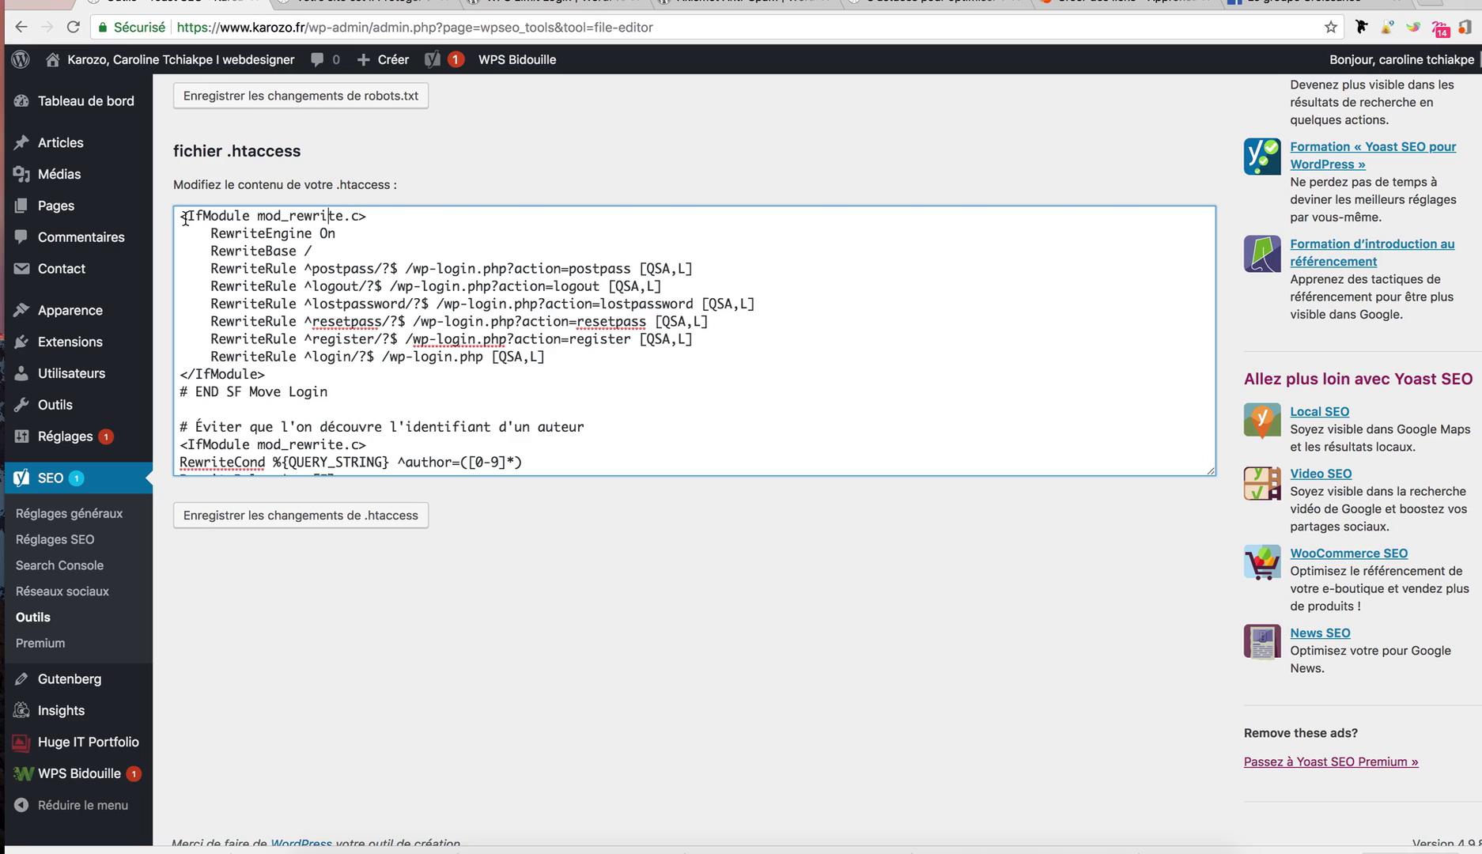
- Examine how the SF Move Login block is delimited by its opening and closing IfModule tags and its END comment
{"action": "left_click_drag", "start_coordinate": [182, 219], "coordinate": [378, 236]}
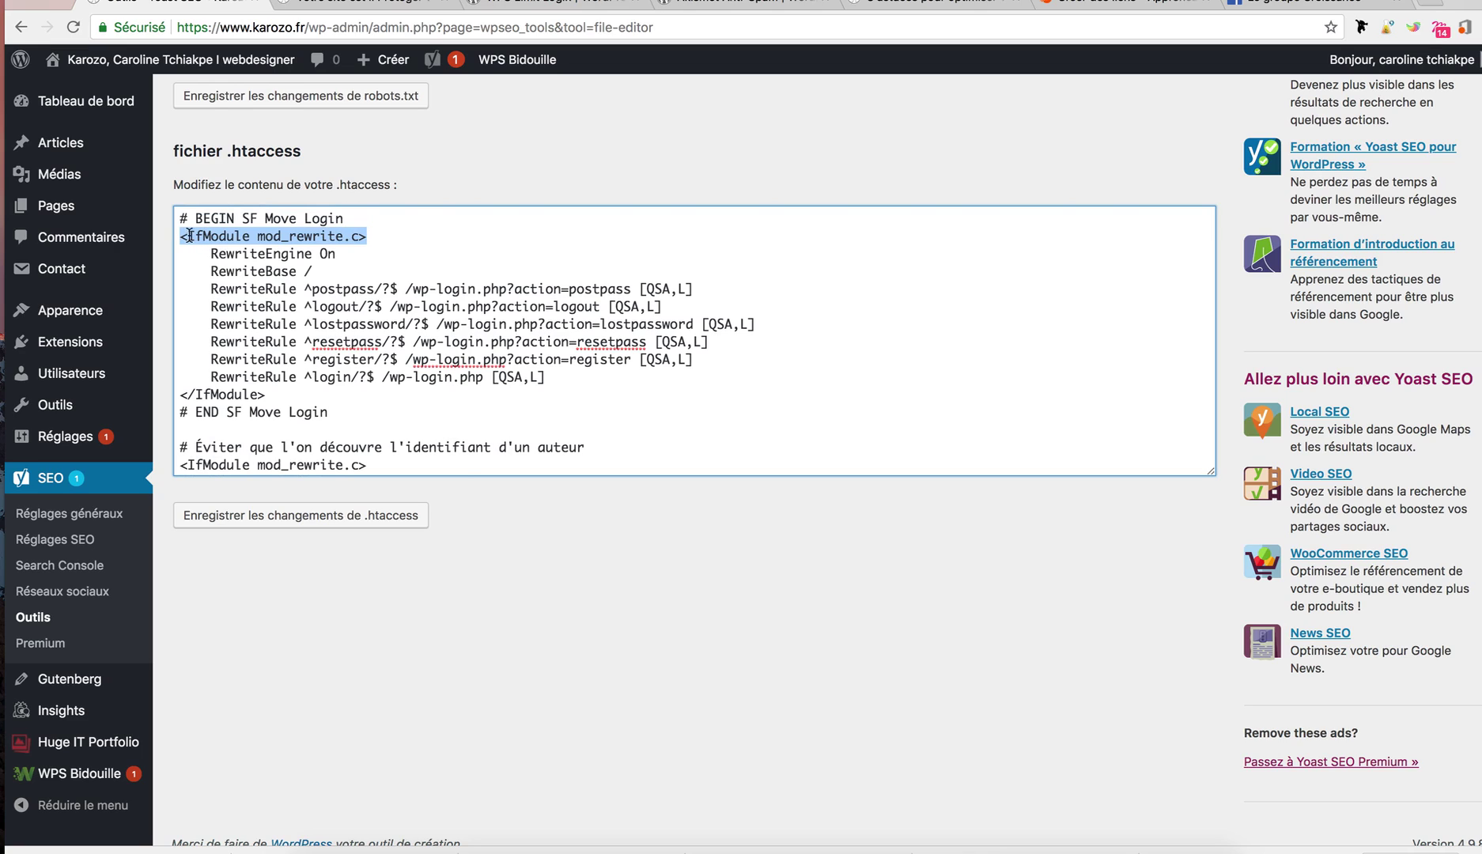
{"action": "left_click", "coordinate": [356, 235]}
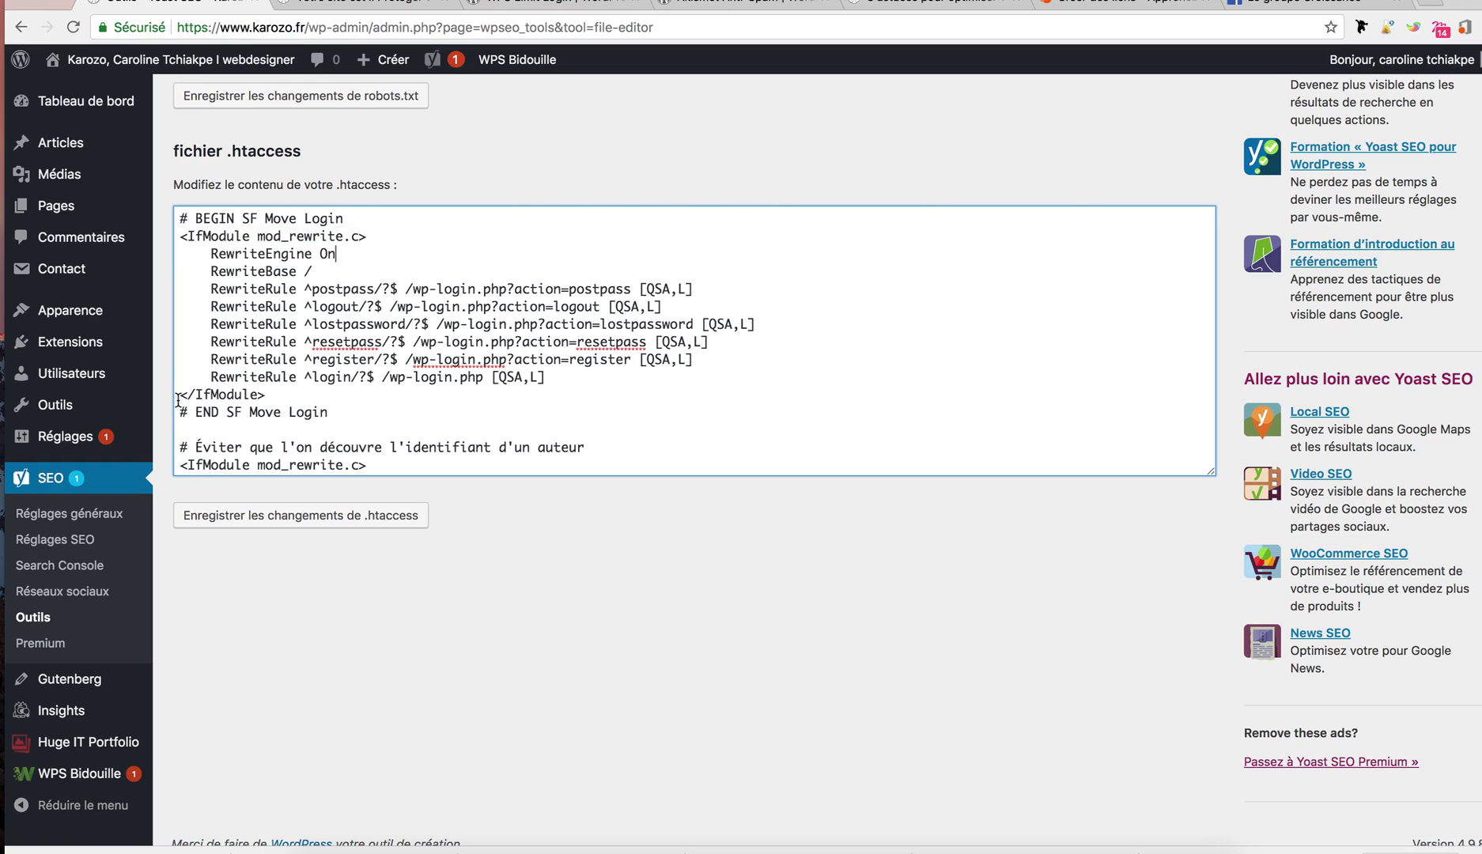
{"action": "left_click_drag", "start_coordinate": [180, 394], "coordinate": [271, 396]}
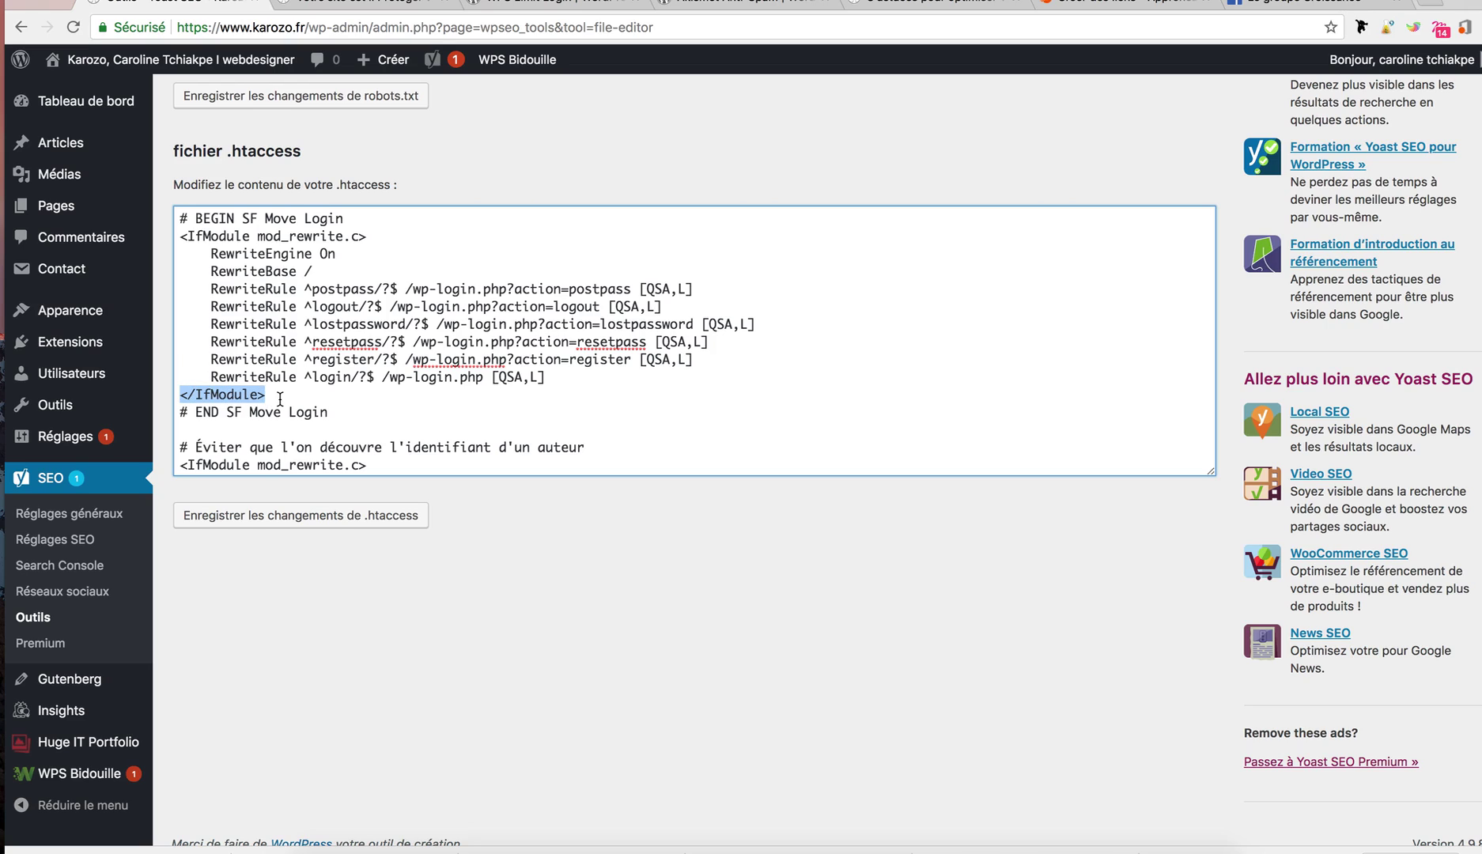
{"action": "left_click", "coordinate": [187, 236]}
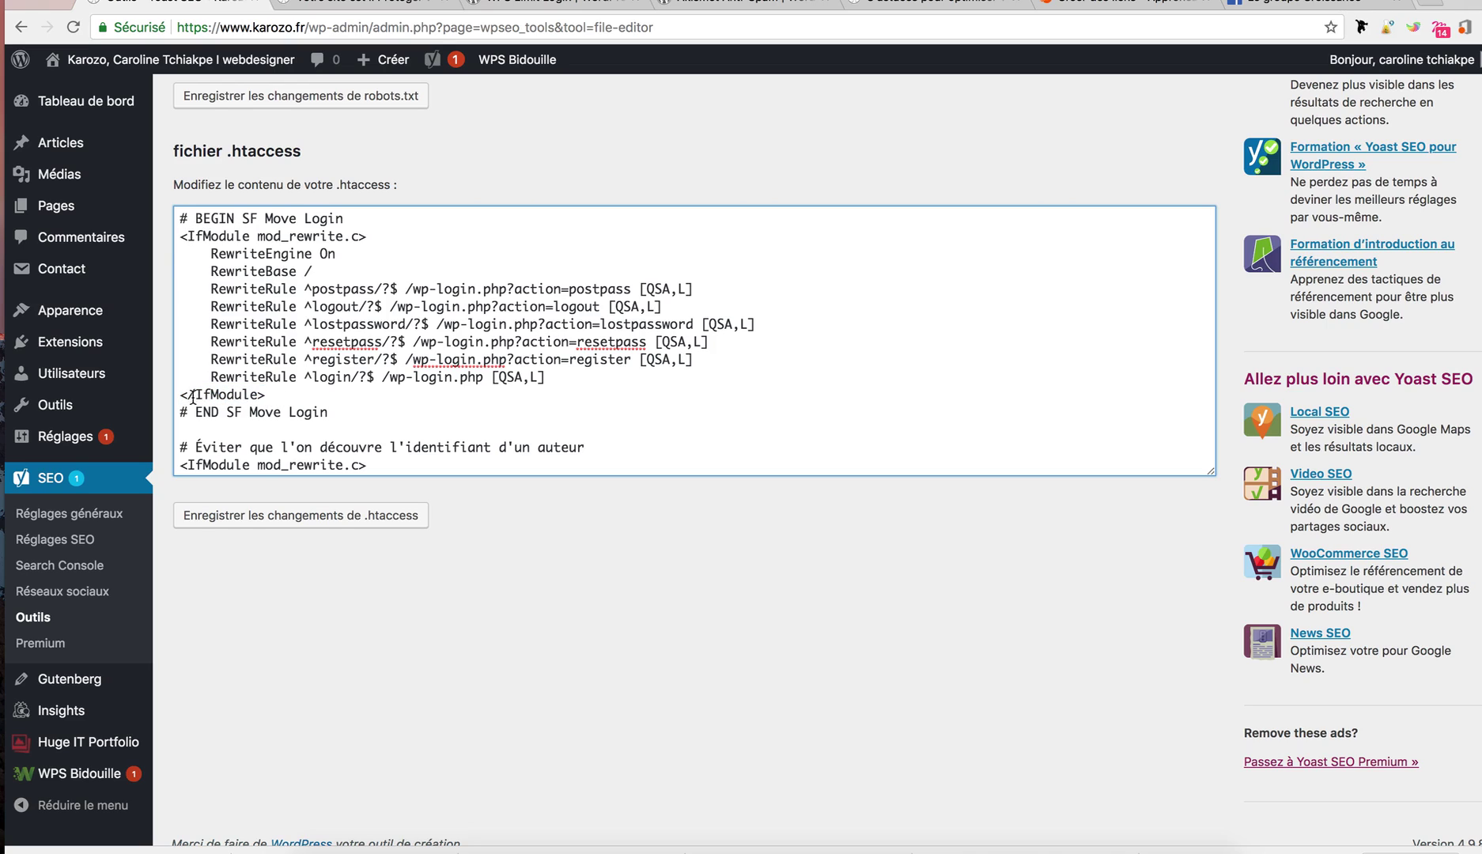
{"action": "mouse_move", "coordinate": [188, 396]}
{"action": "left_mouse_down"}
{"action": "mouse_move", "coordinate": [200, 398]}
{"action": "mouse_move", "coordinate": [181, 396]}
{"action": "left_mouse_up"}
{"action": "left_click_drag", "start_coordinate": [265, 395], "coordinate": [178, 395]}
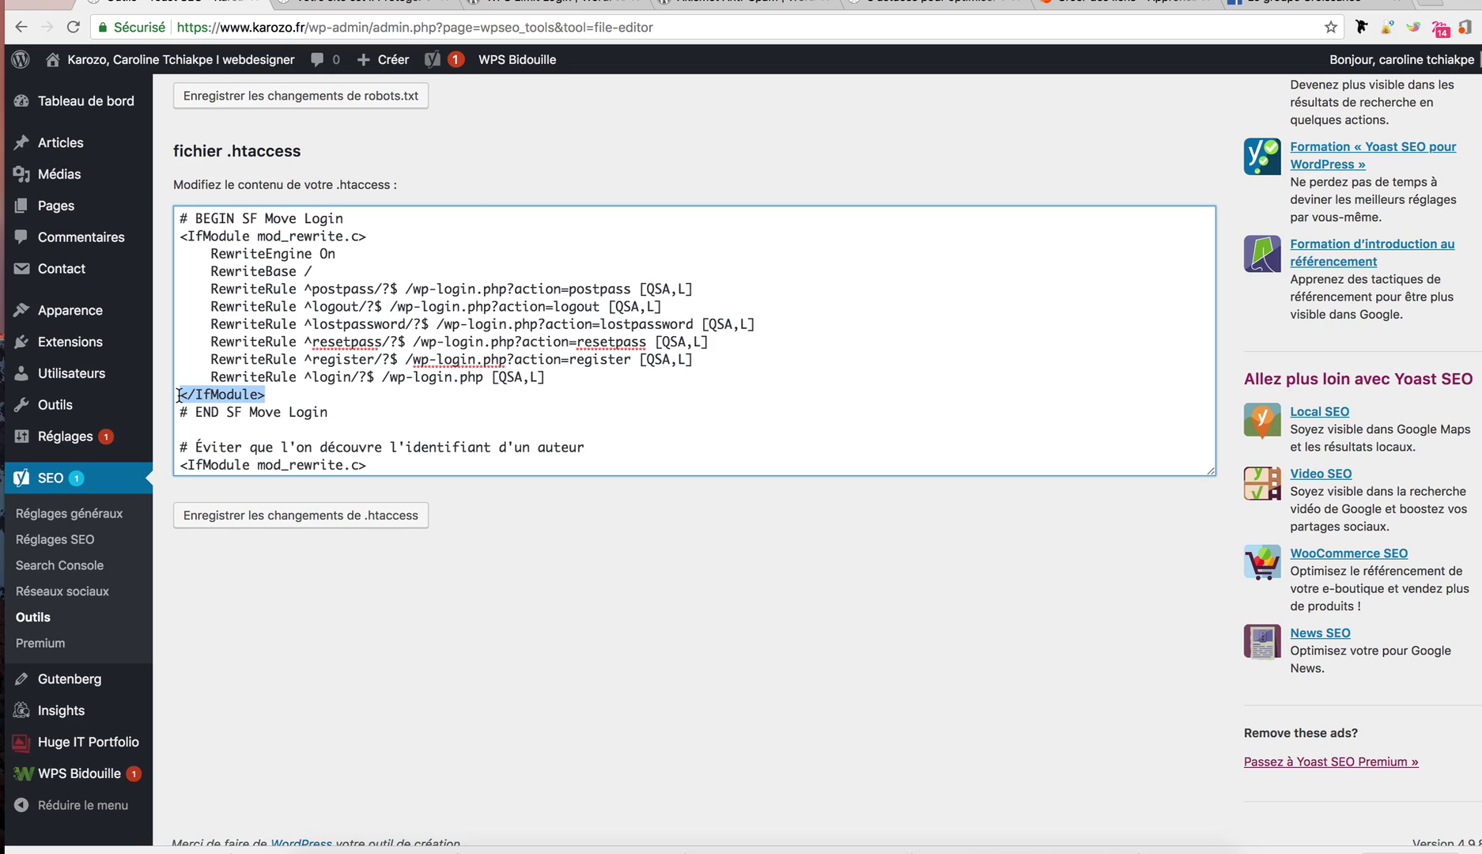
{"action": "left_click", "coordinate": [236, 391]}
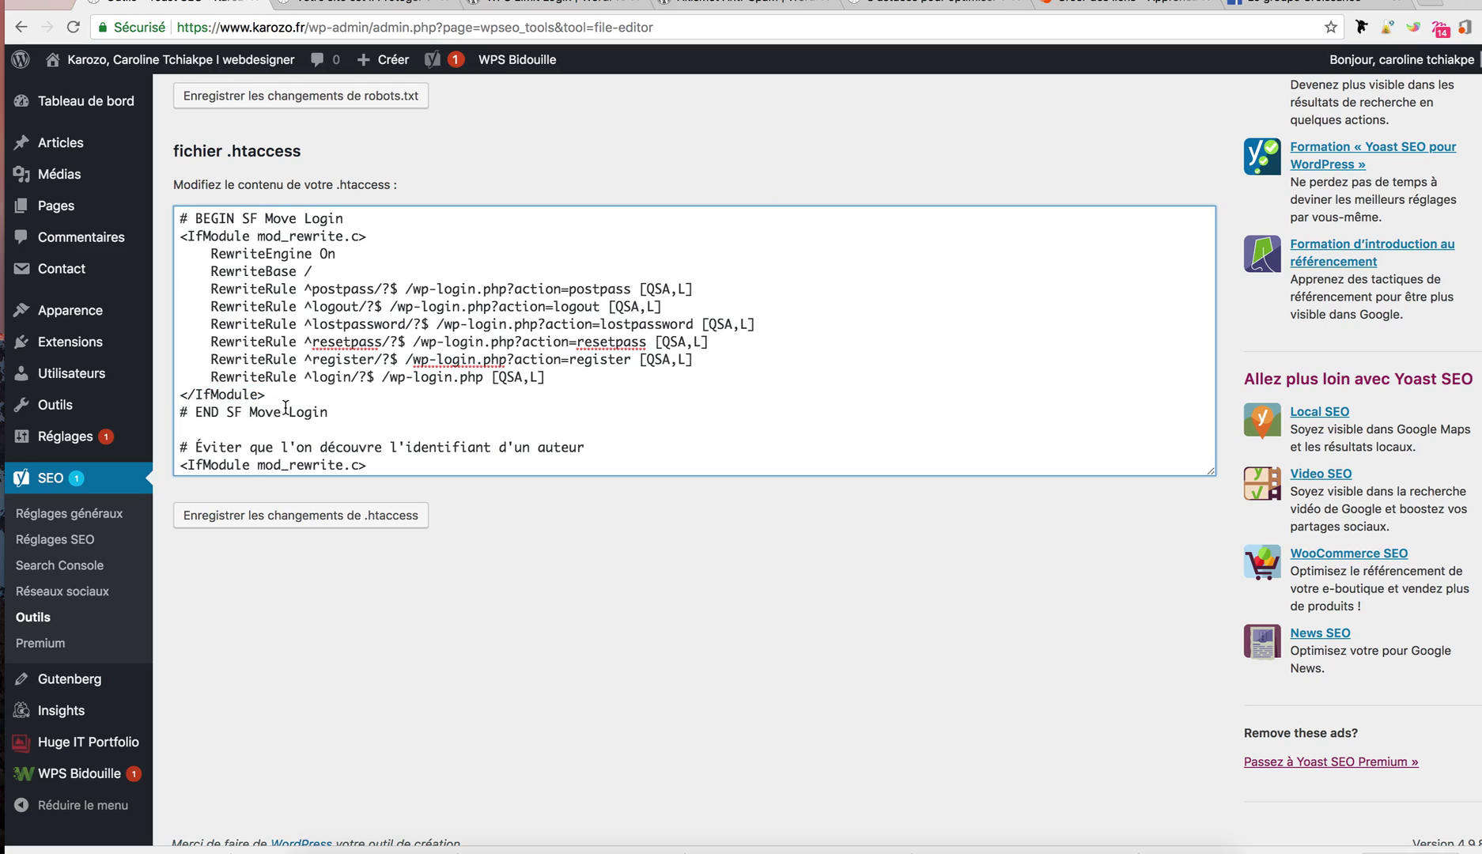
{"action": "left_click_drag", "start_coordinate": [326, 413], "coordinate": [179, 411]}
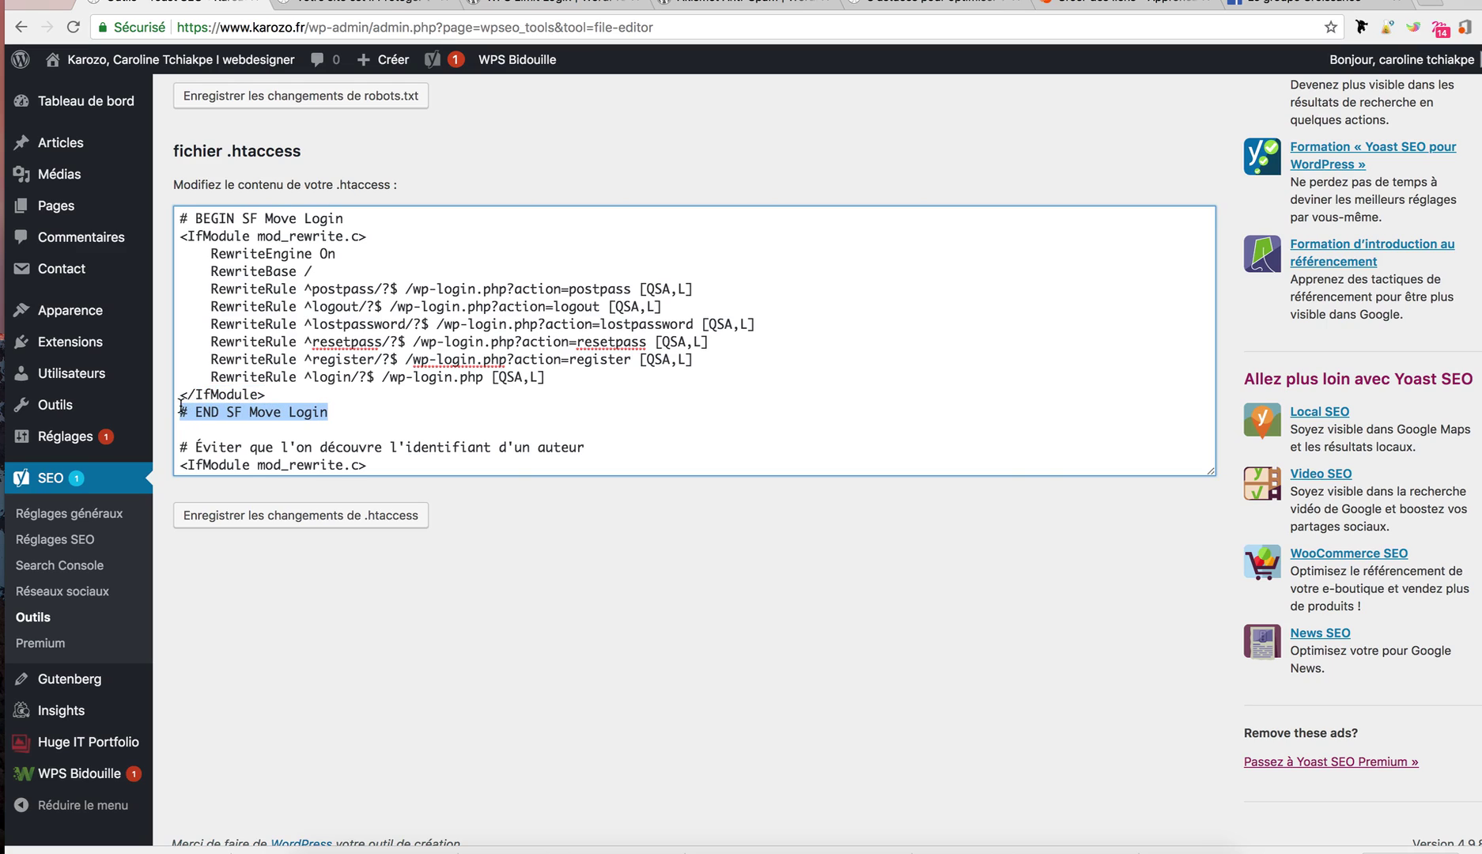
{"action": "left_click", "coordinate": [347, 416]}
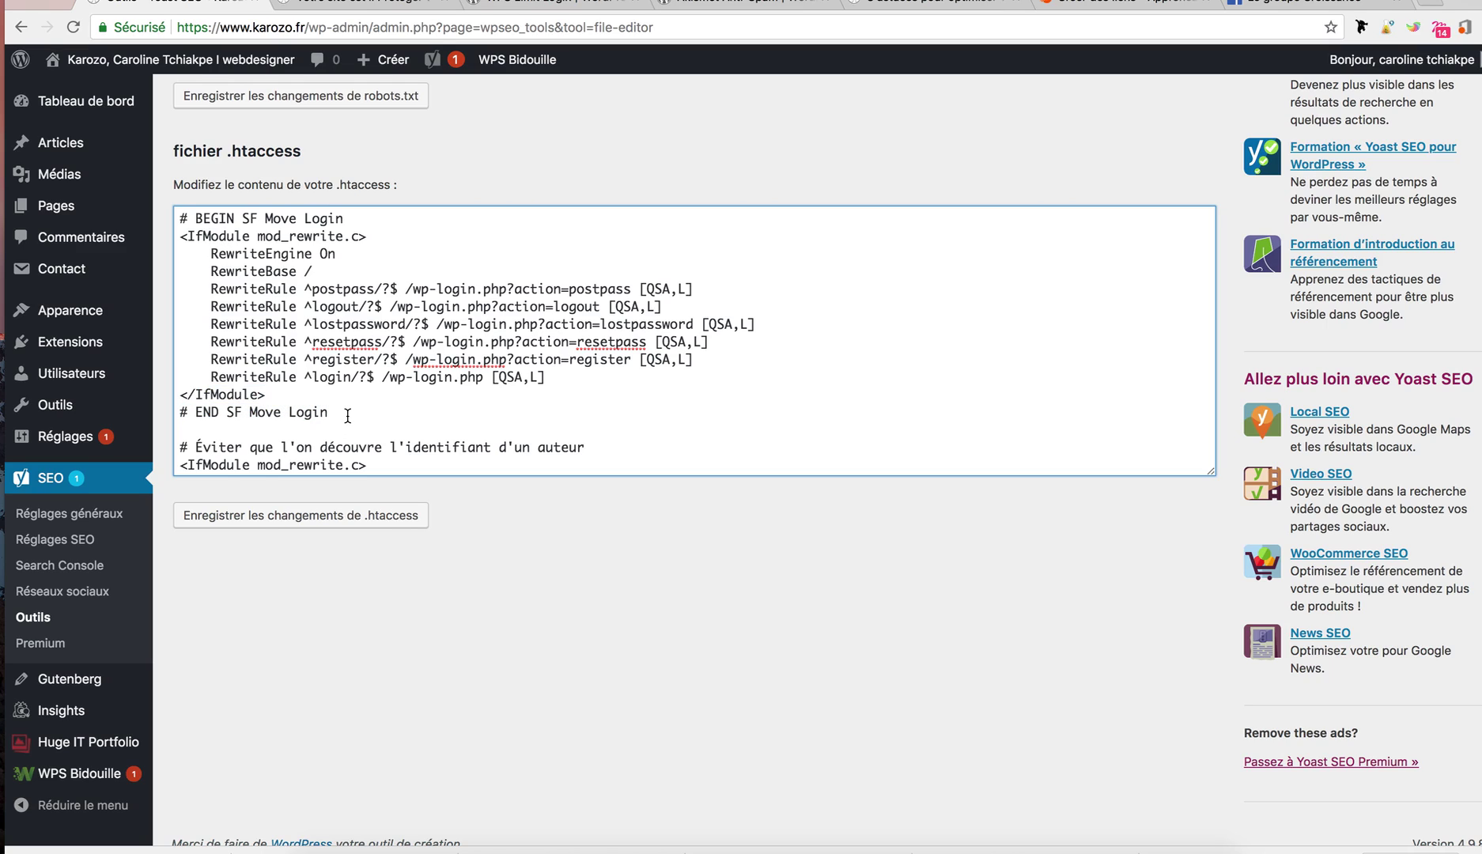
- Back up the entire .htaccess content by copying it into a new note in the Notes app, and close Notes
{"action": "key", "text": "Down"}
{"action": "double_click", "coordinate": [359, 340]}
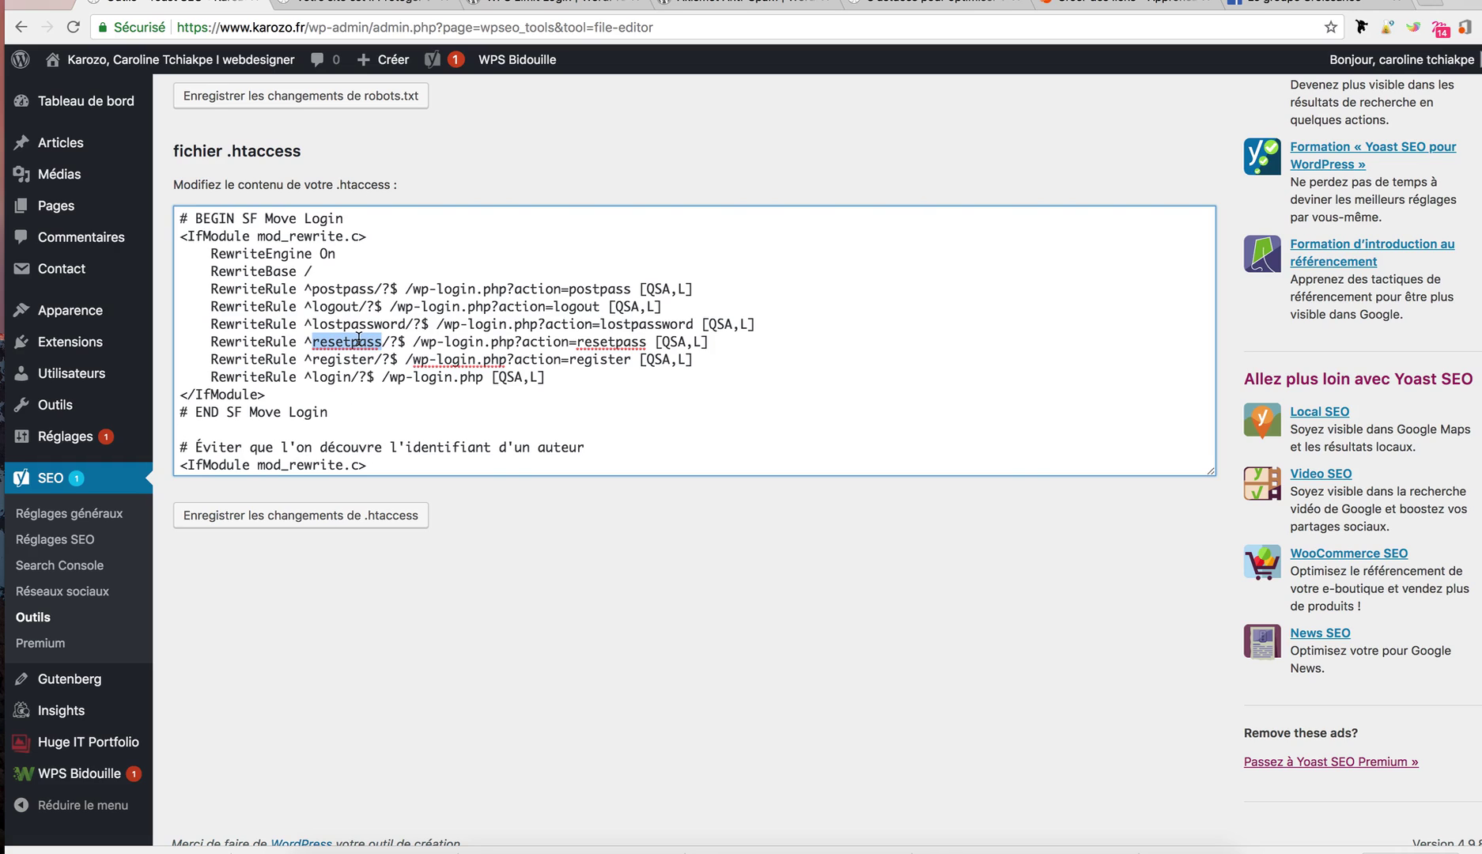
{"action": "key", "text": "super+a"}
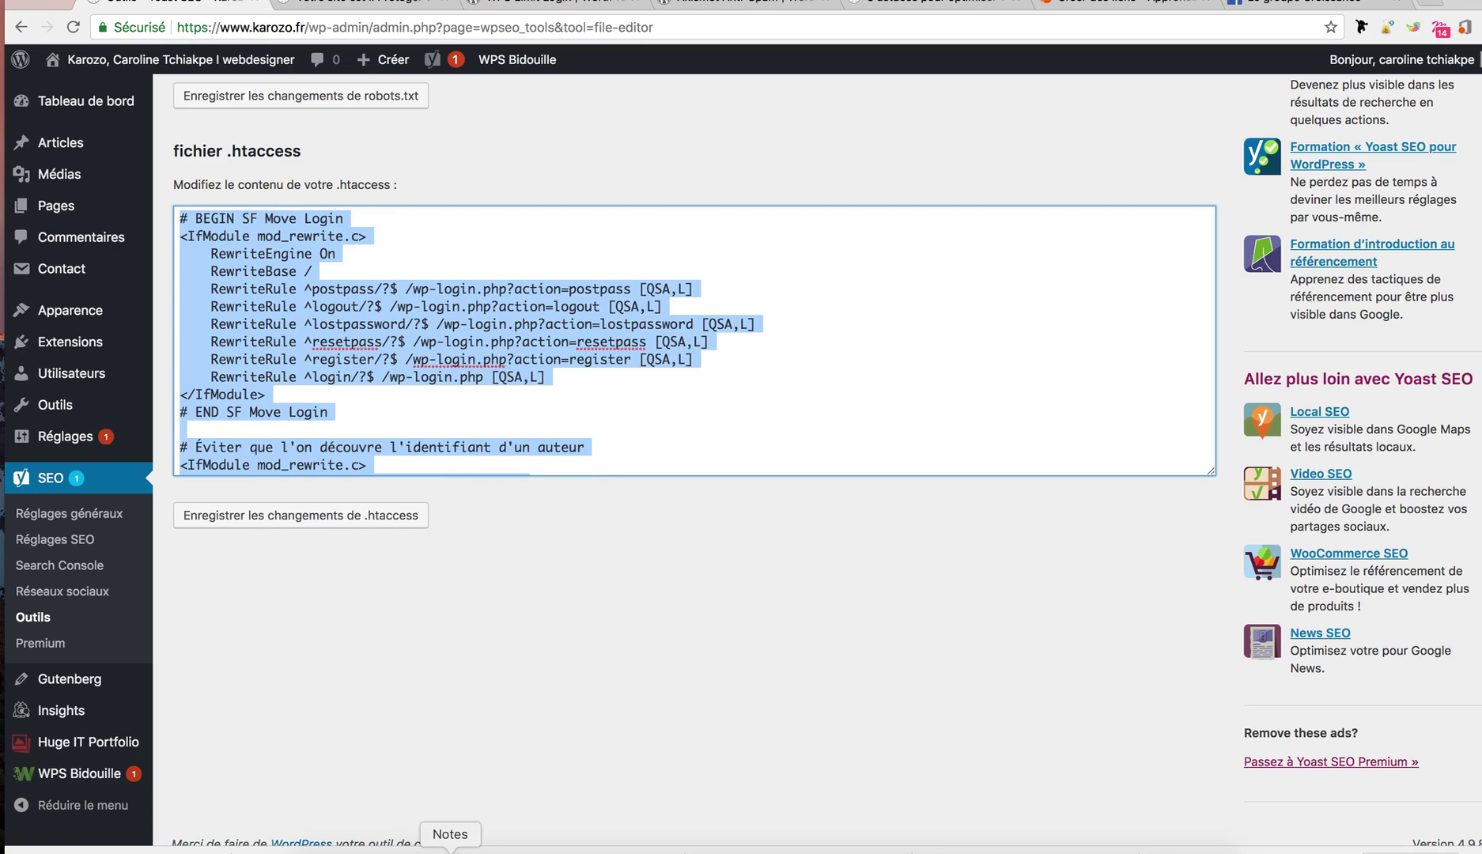
{"action": "left_click", "coordinate": [450, 851]}
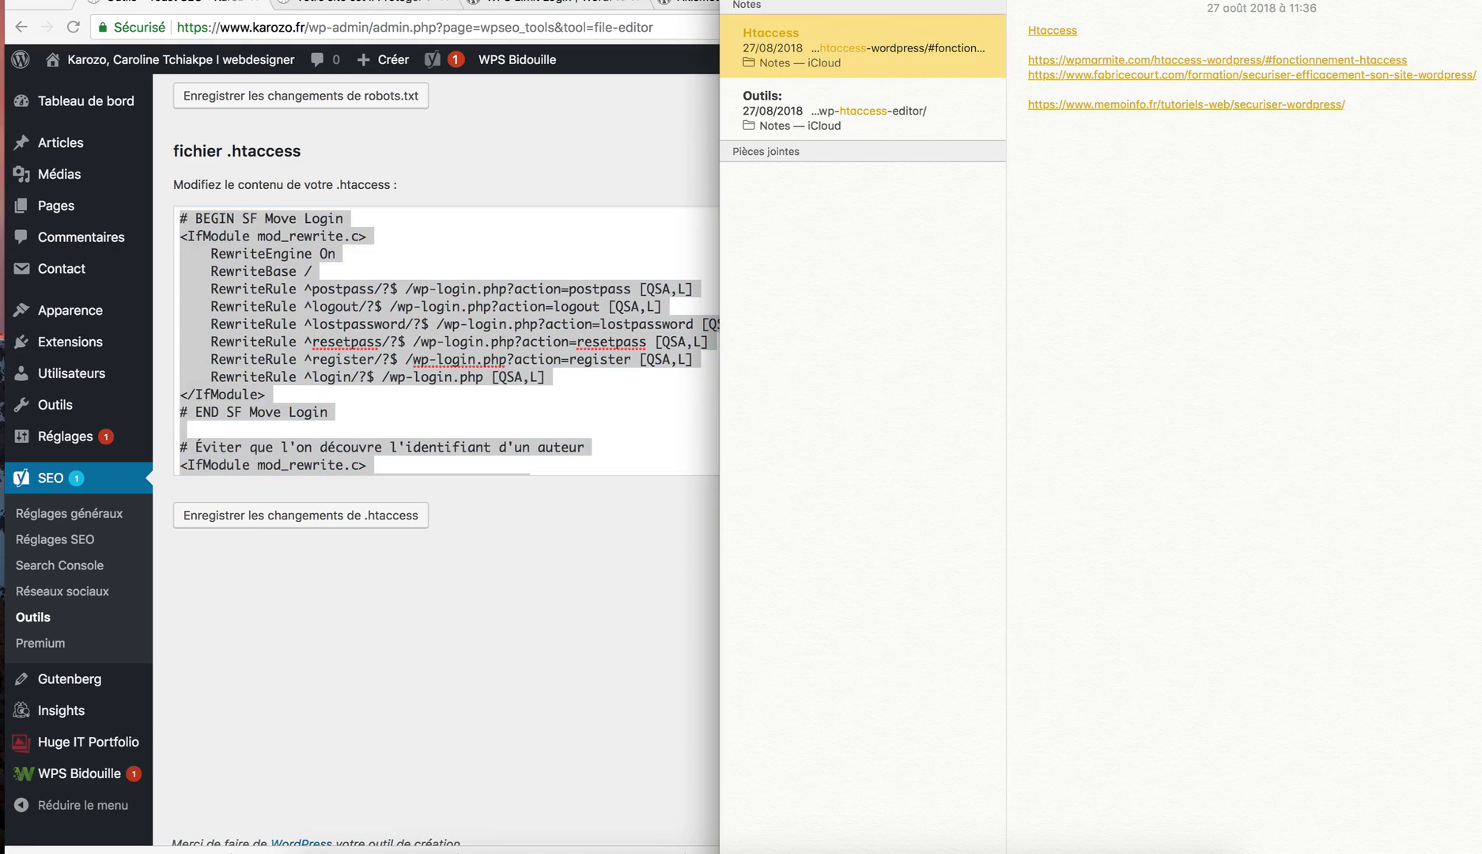
{"action": "left_click", "coordinate": [911, 120]}
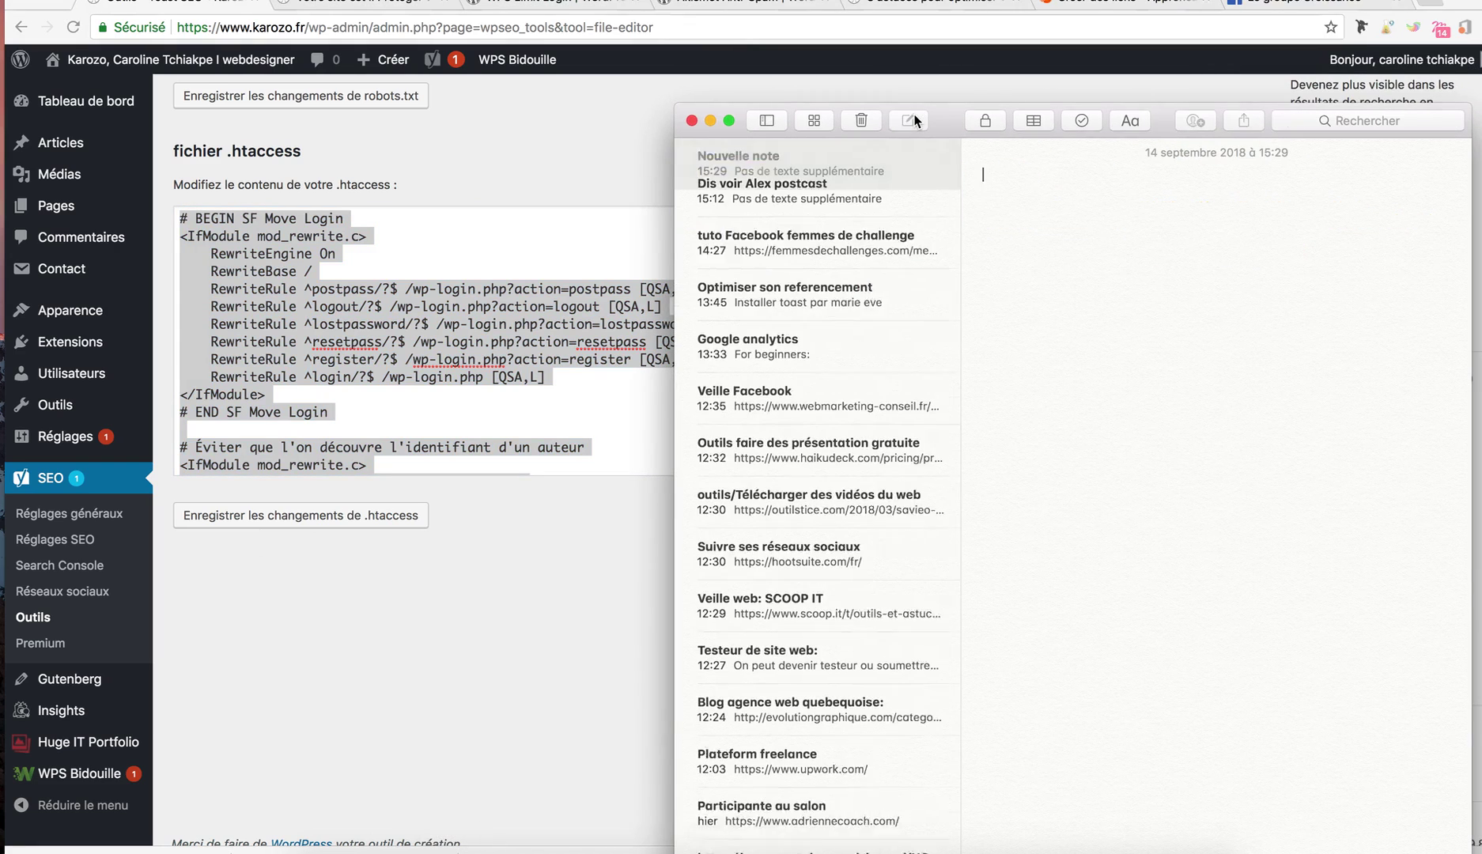
{"action": "key", "text": "super+v"}
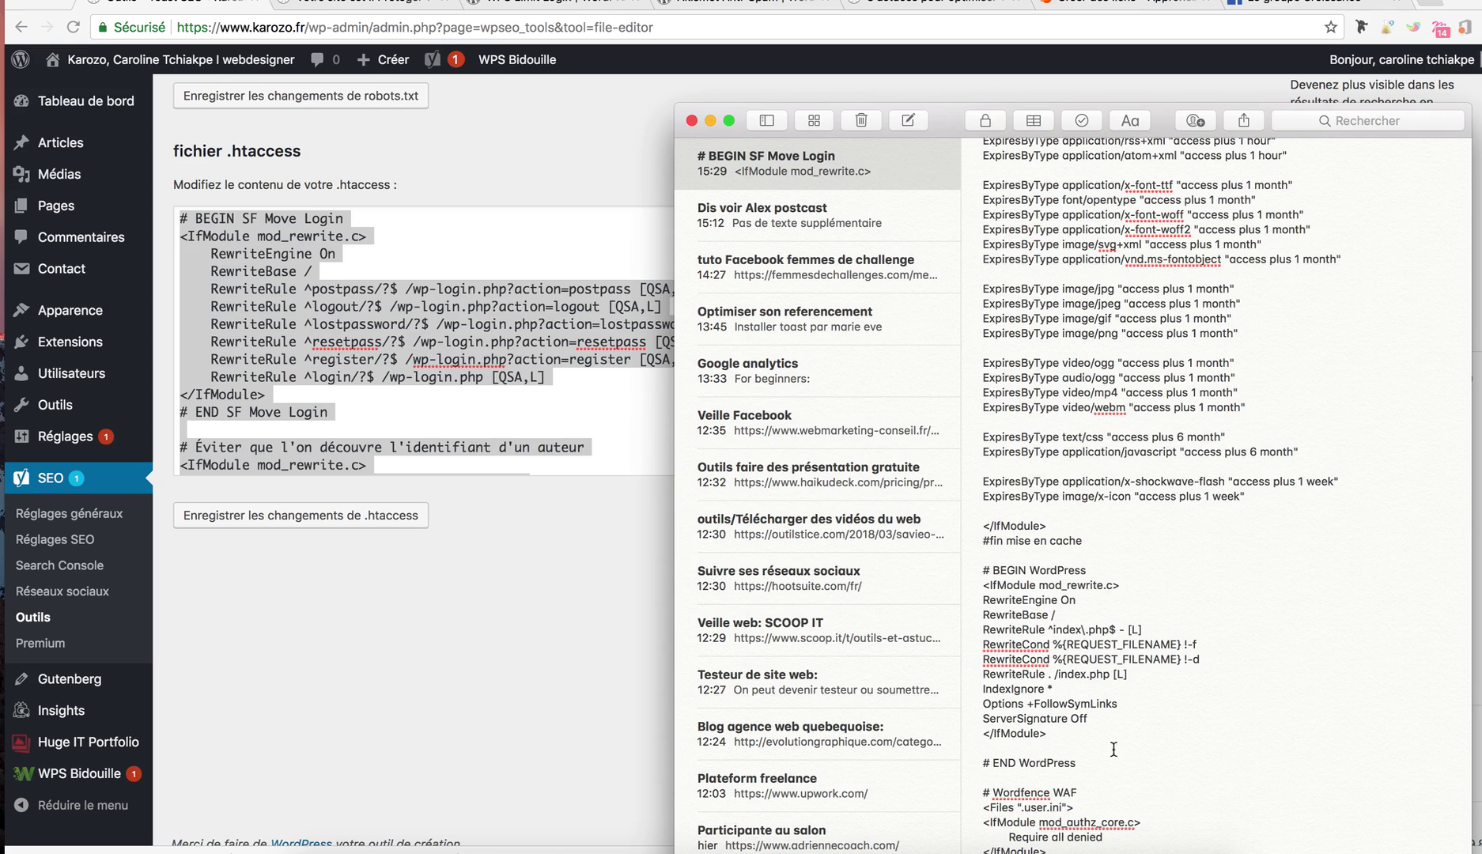
{"action": "left_click_drag", "start_coordinate": [948, 120], "coordinate": [783, 115]}
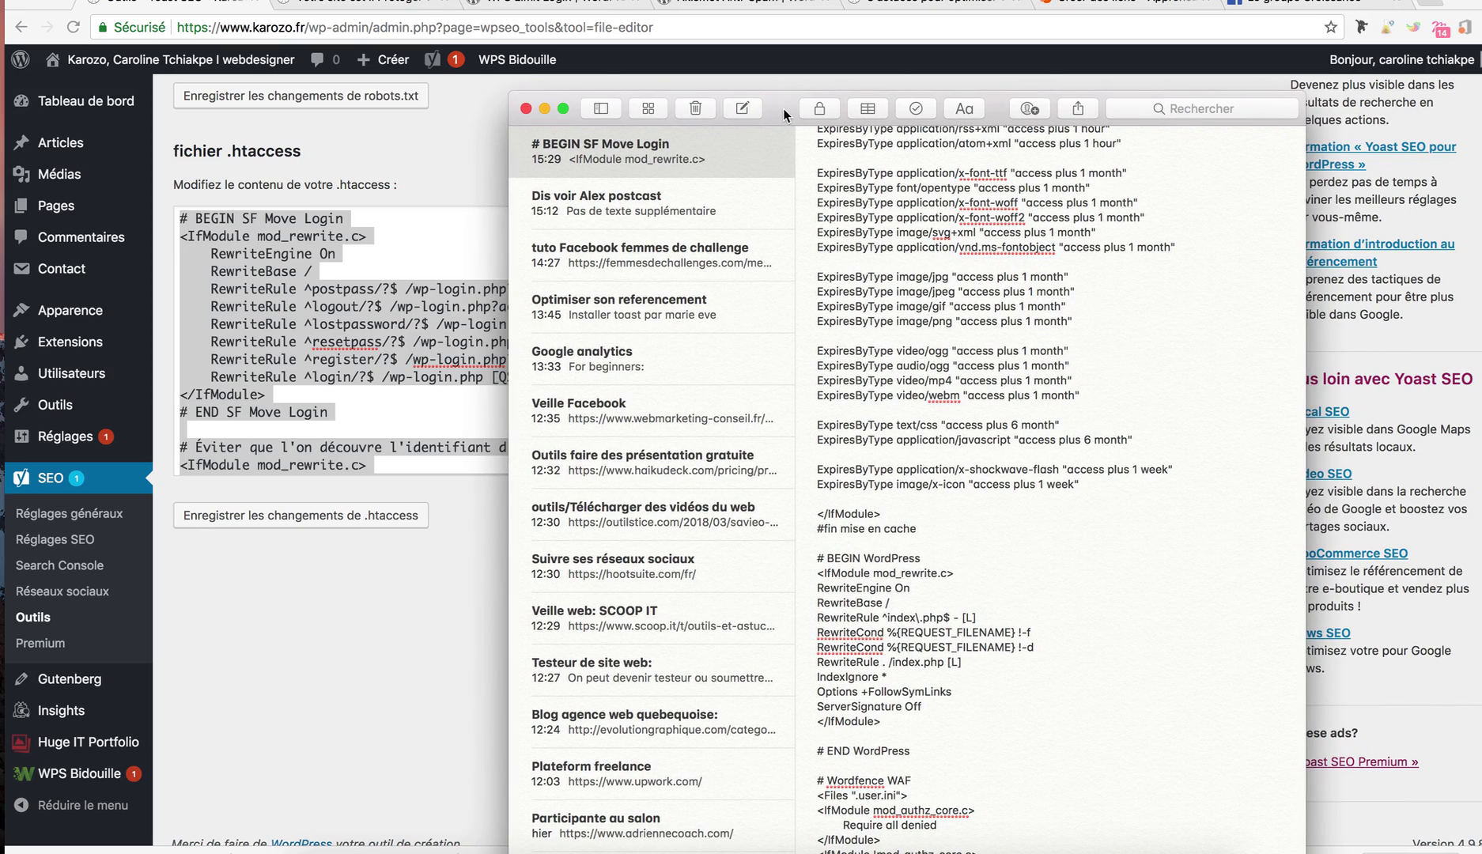
{"action": "left_click", "coordinate": [527, 110]}
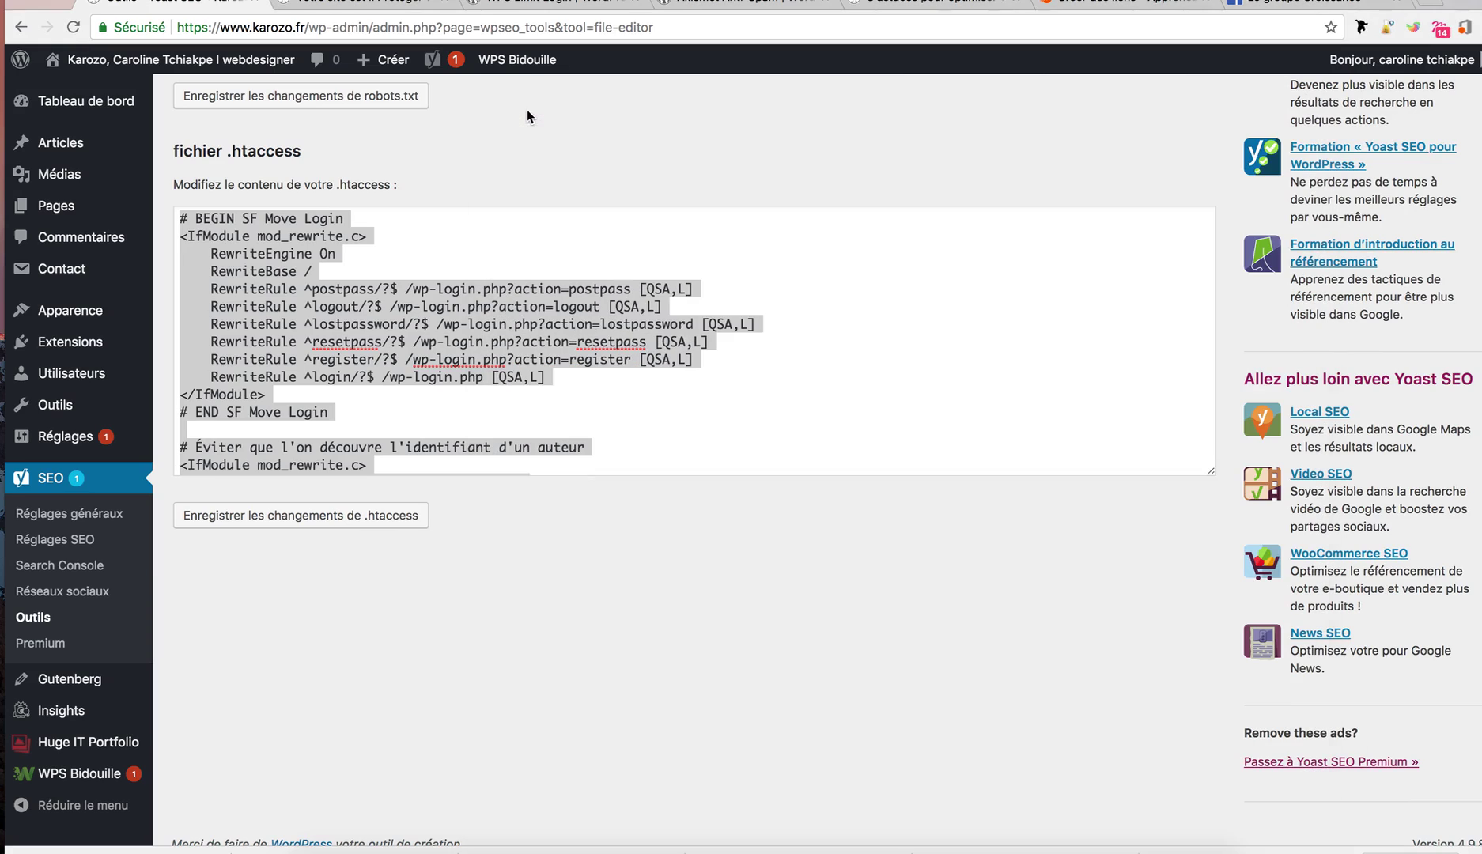
- Highlight the SF Move Login block, and separately all the .htaccess rules that follow it through END Wordfence WAF
{"action": "left_click", "coordinate": [335, 412]}
{"action": "left_click_drag", "start_coordinate": [335, 413], "coordinate": [181, 225]}
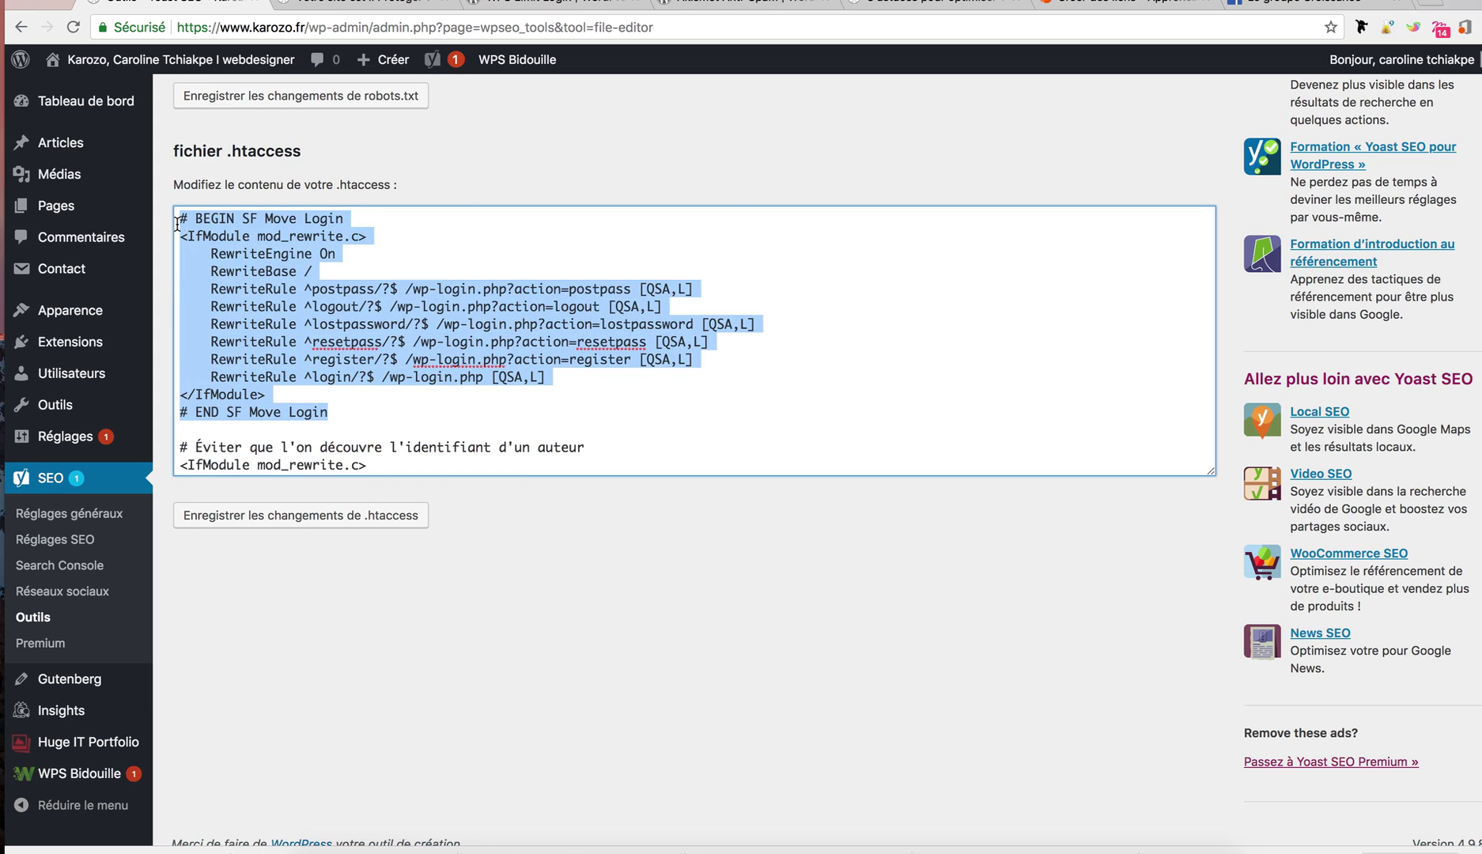
{"action": "left_click", "coordinate": [330, 225]}
{"action": "left_click", "coordinate": [334, 422]}
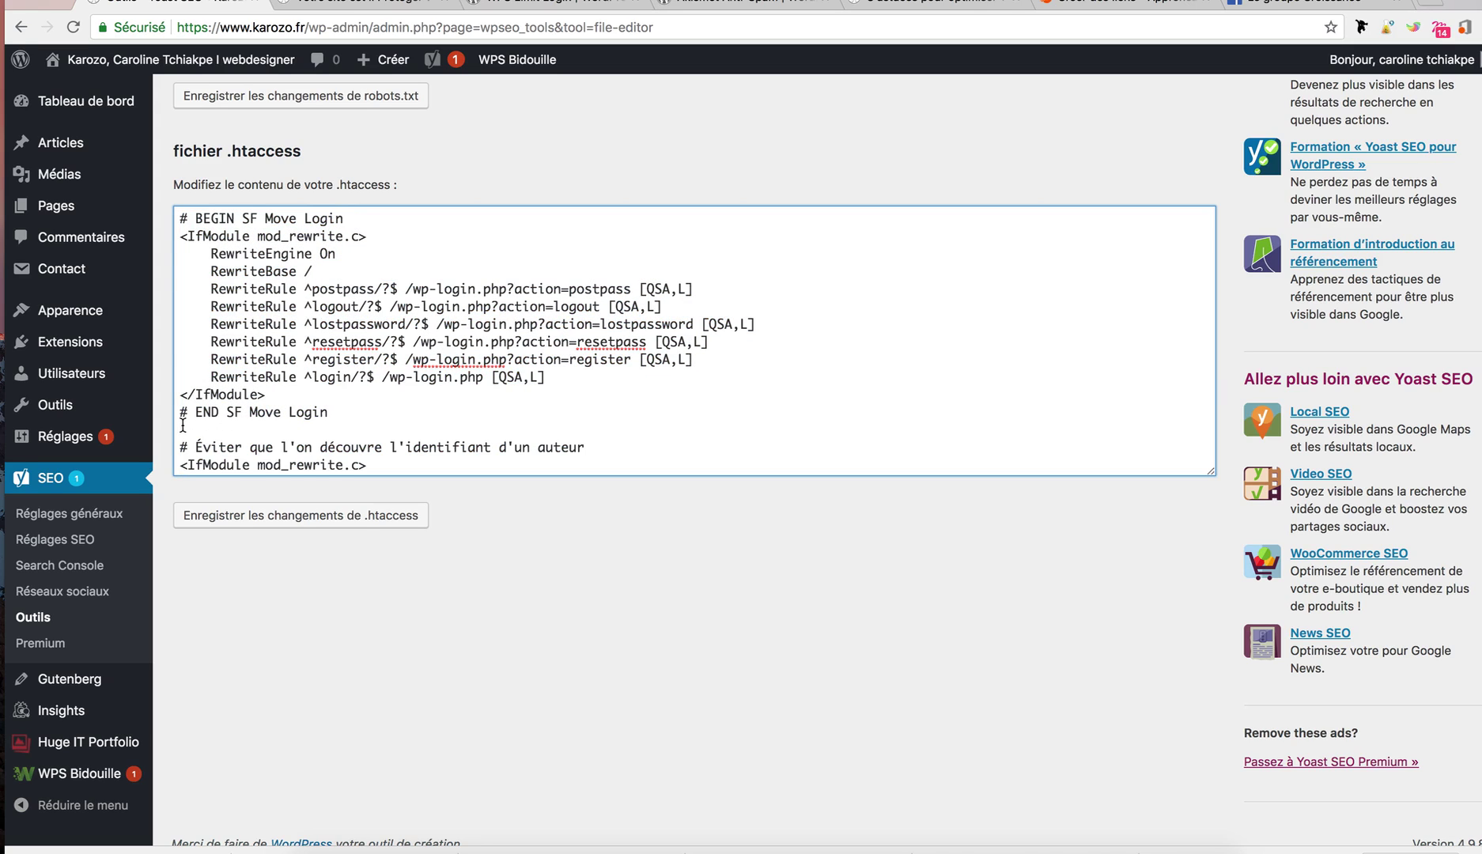
{"action": "left_click_drag", "start_coordinate": [182, 427], "coordinate": [444, 486]}
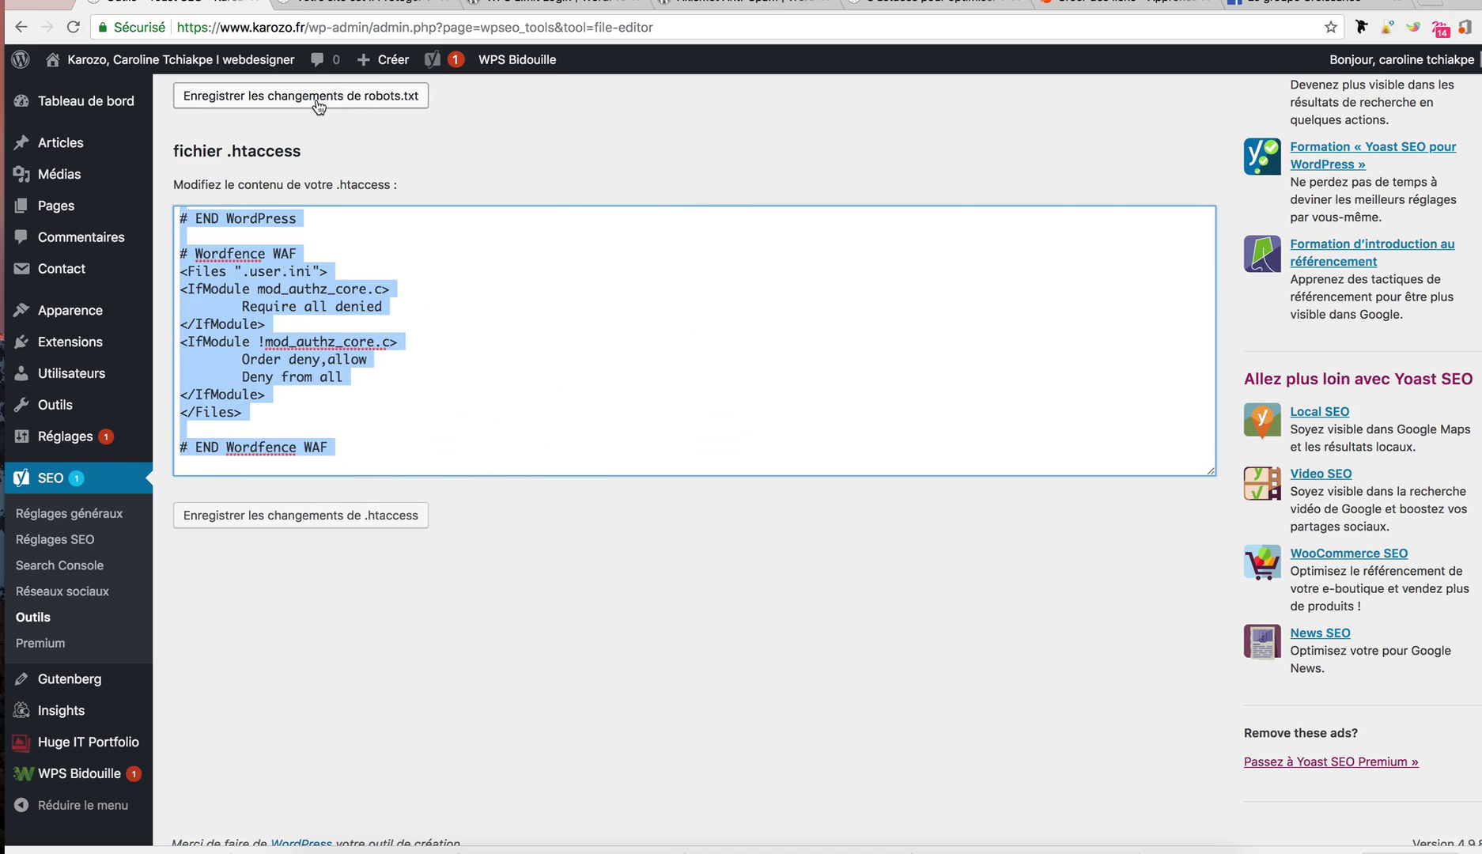
- Switch to the article preview and highlight the code listed under "Eléments à copier/coller à la suite"
{"action": "left_click", "coordinate": [366, 6]}
{"action": "left_click", "coordinate": [490, 606]}
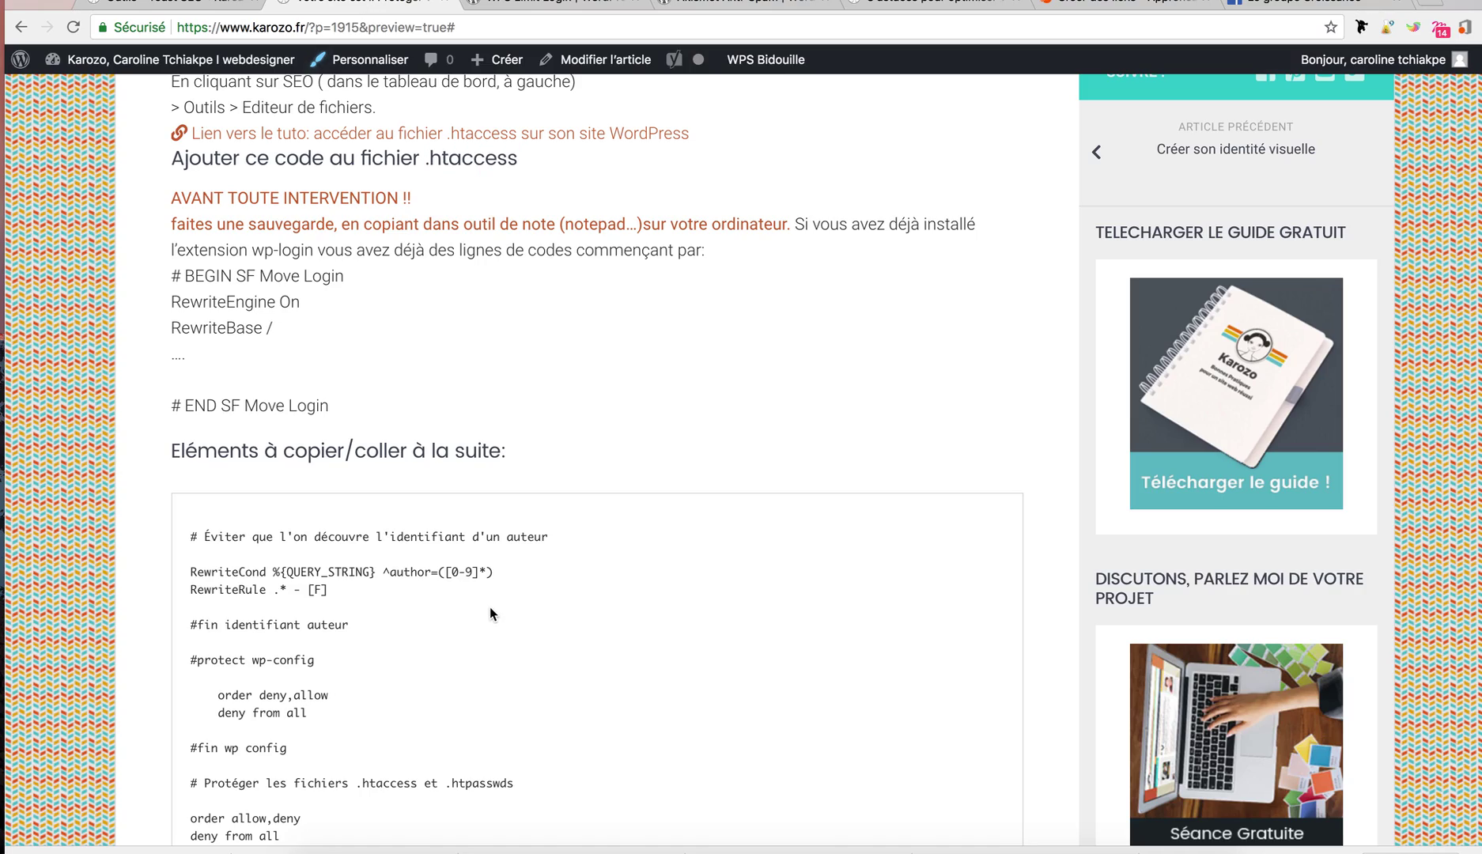
{"action": "scroll", "coordinate": [490, 607], "scroll_direction": "down", "scroll_amount": 5}
{"action": "scroll", "coordinate": [490, 607], "scroll_direction": "down", "scroll_amount": 7}
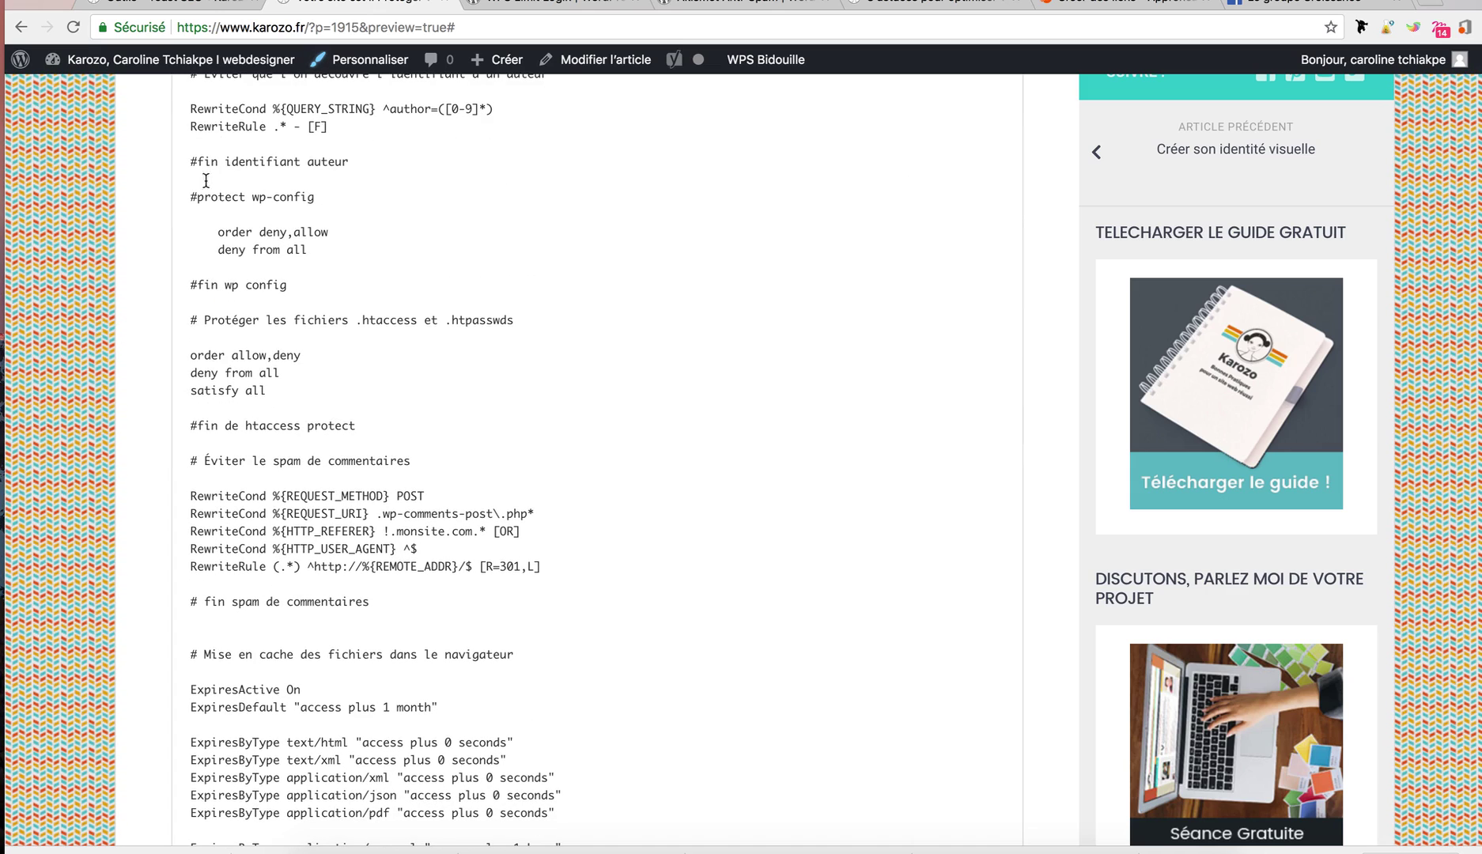
{"action": "left_click_drag", "start_coordinate": [190, 109], "coordinate": [609, 834]}
{"action": "left_click", "coordinate": [643, 658]}
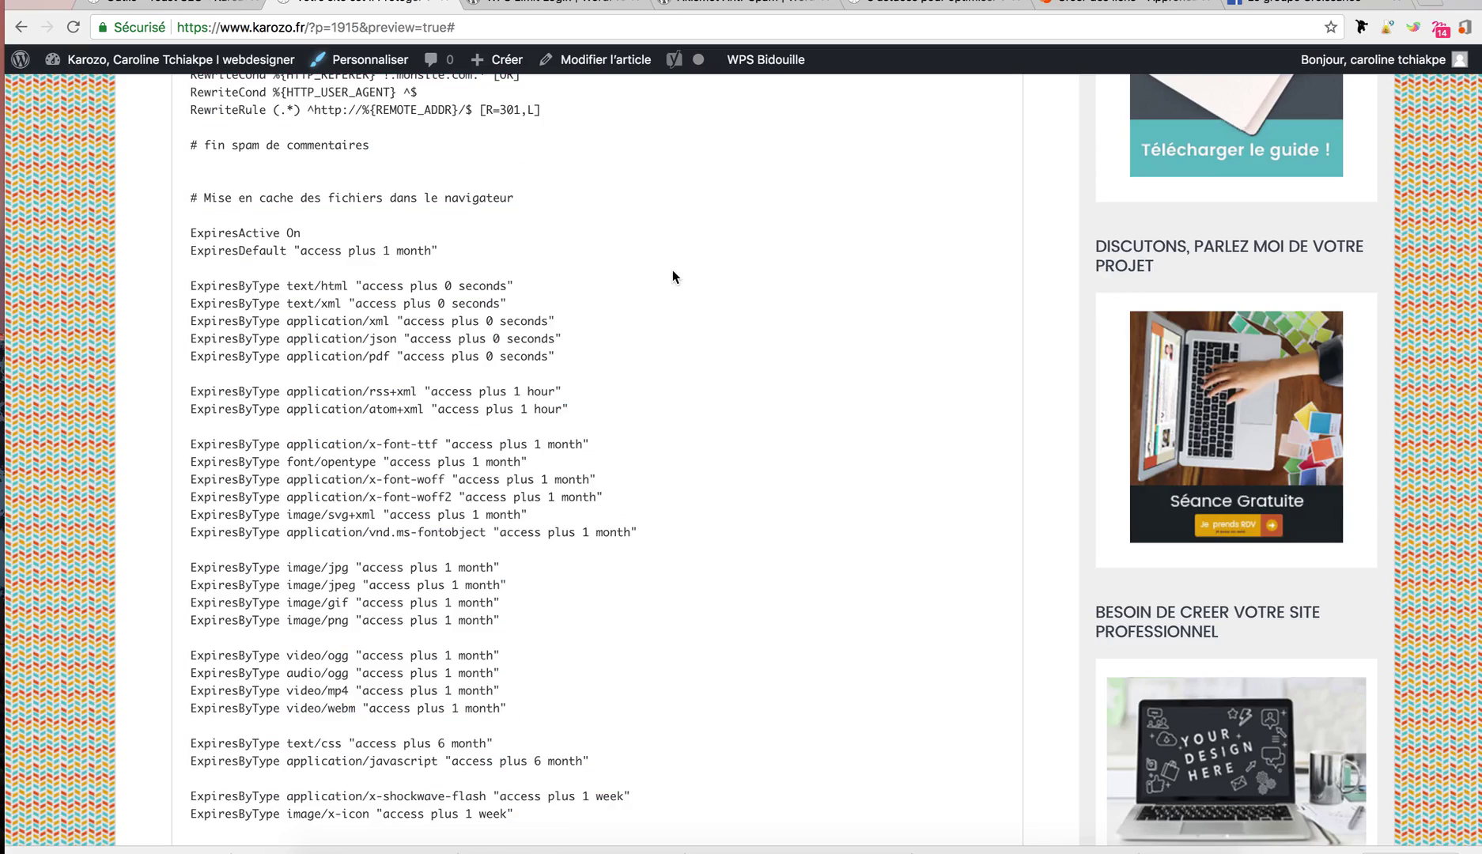
- Examine the article's code blocks that protect wp-config and the .htaccess and .htpasswds files
{"action": "scroll", "coordinate": [673, 273], "scroll_direction": "up", "scroll_amount": 6}
{"action": "scroll", "coordinate": [673, 275], "scroll_direction": "up", "scroll_amount": 2}
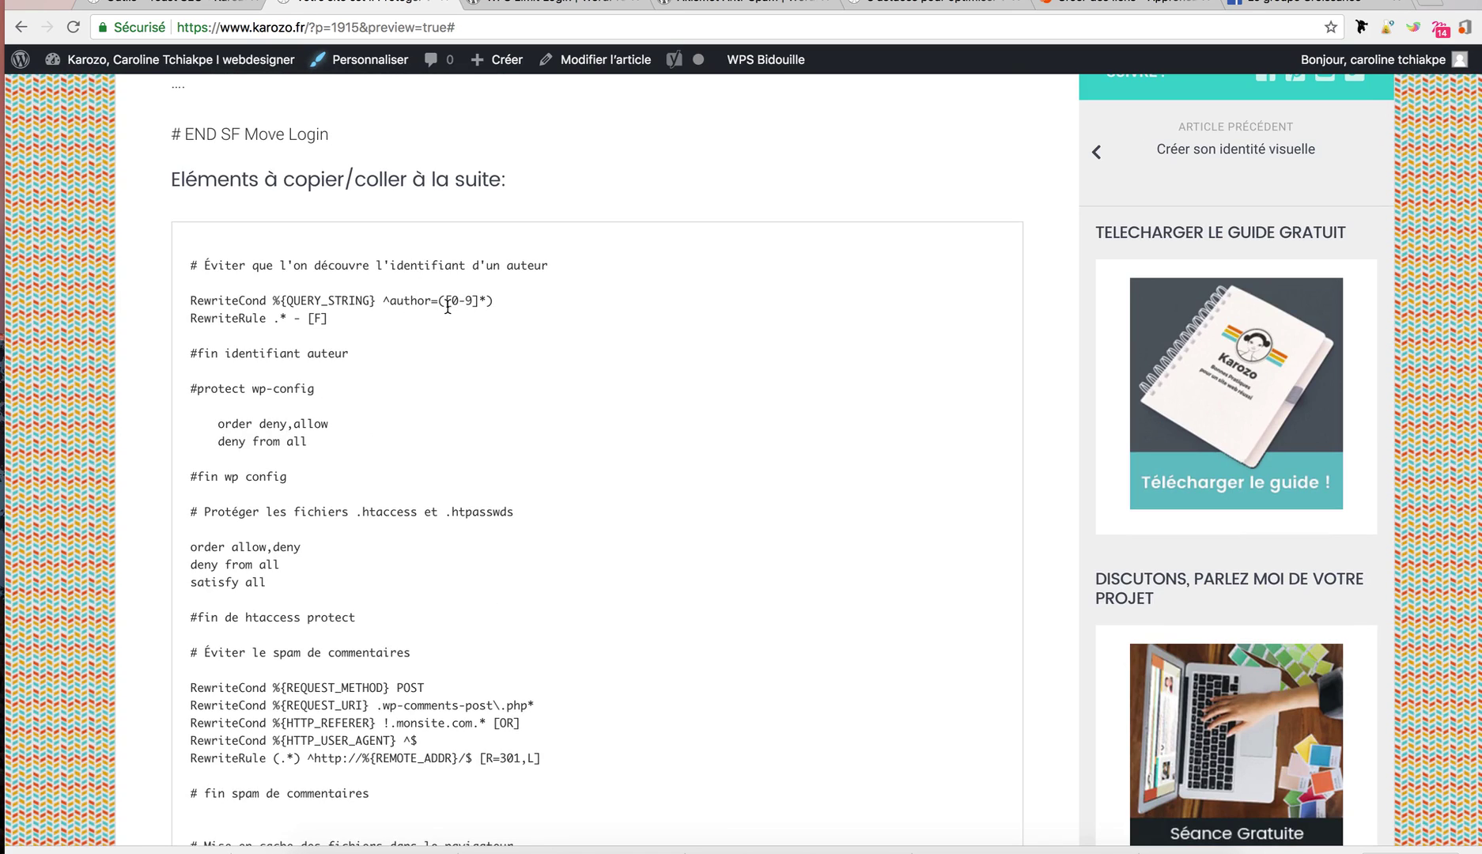
{"action": "left_click_drag", "start_coordinate": [245, 388], "coordinate": [327, 391]}
{"action": "left_click", "coordinate": [308, 386]}
{"action": "left_click_drag", "start_coordinate": [377, 511], "coordinate": [521, 517]}
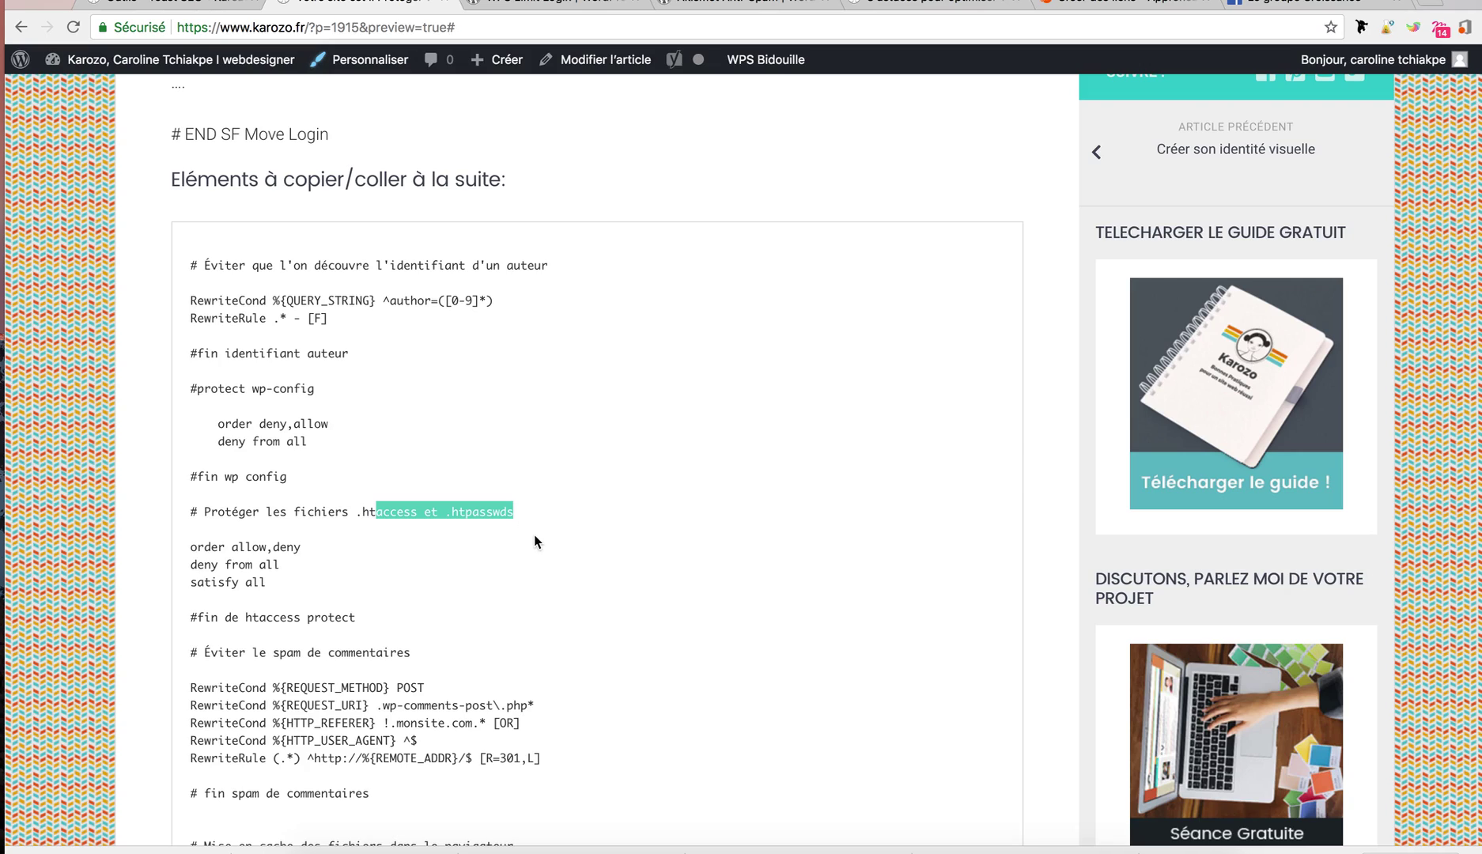
{"action": "left_click", "coordinate": [533, 534]}
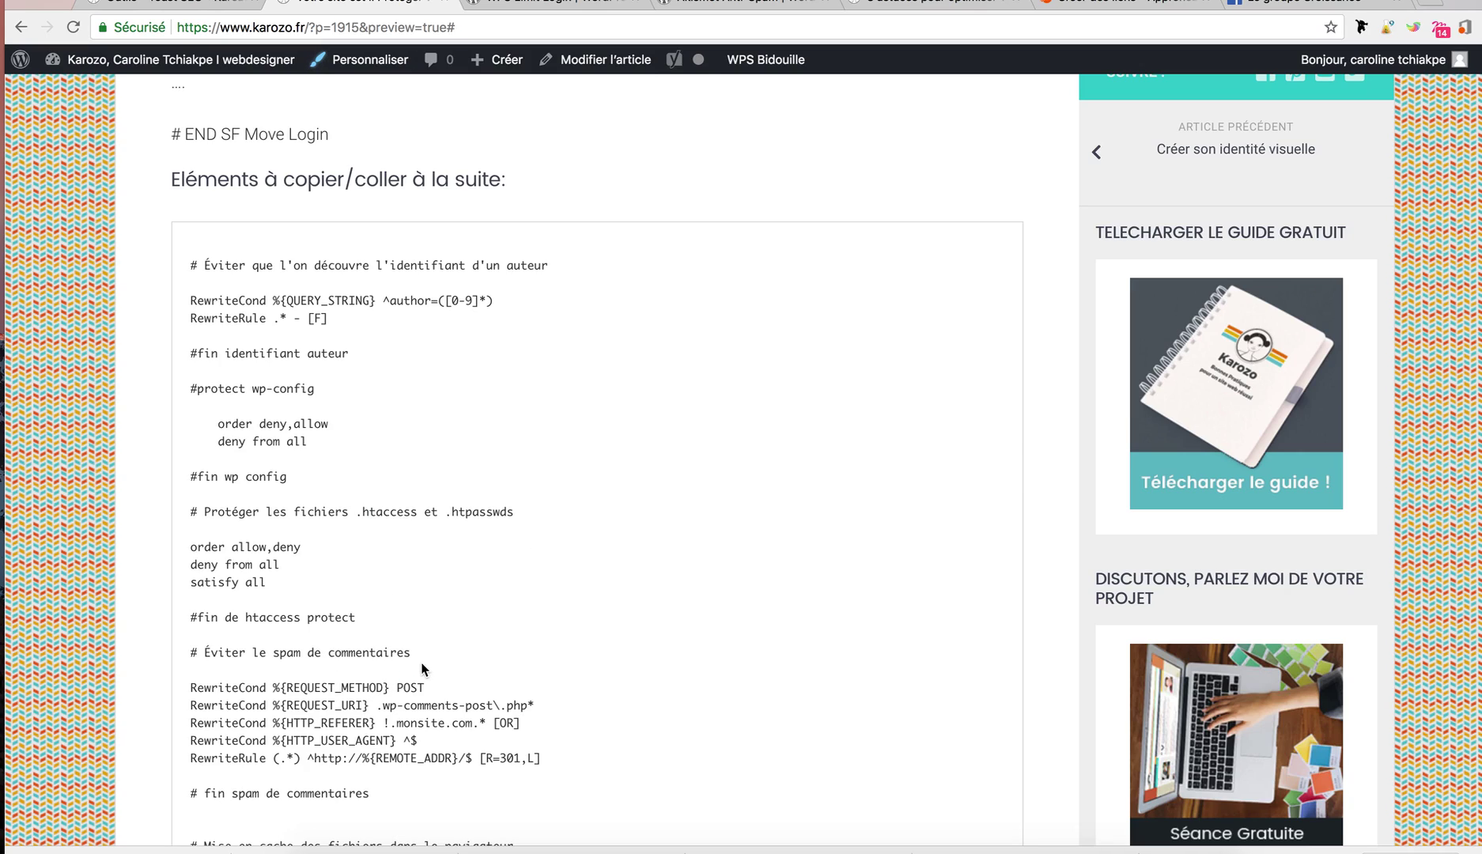
- Read through the article's code from the comment spam block and browser caching rules down to END WordPress
{"action": "scroll", "coordinate": [420, 662], "scroll_direction": "down", "scroll_amount": 3}
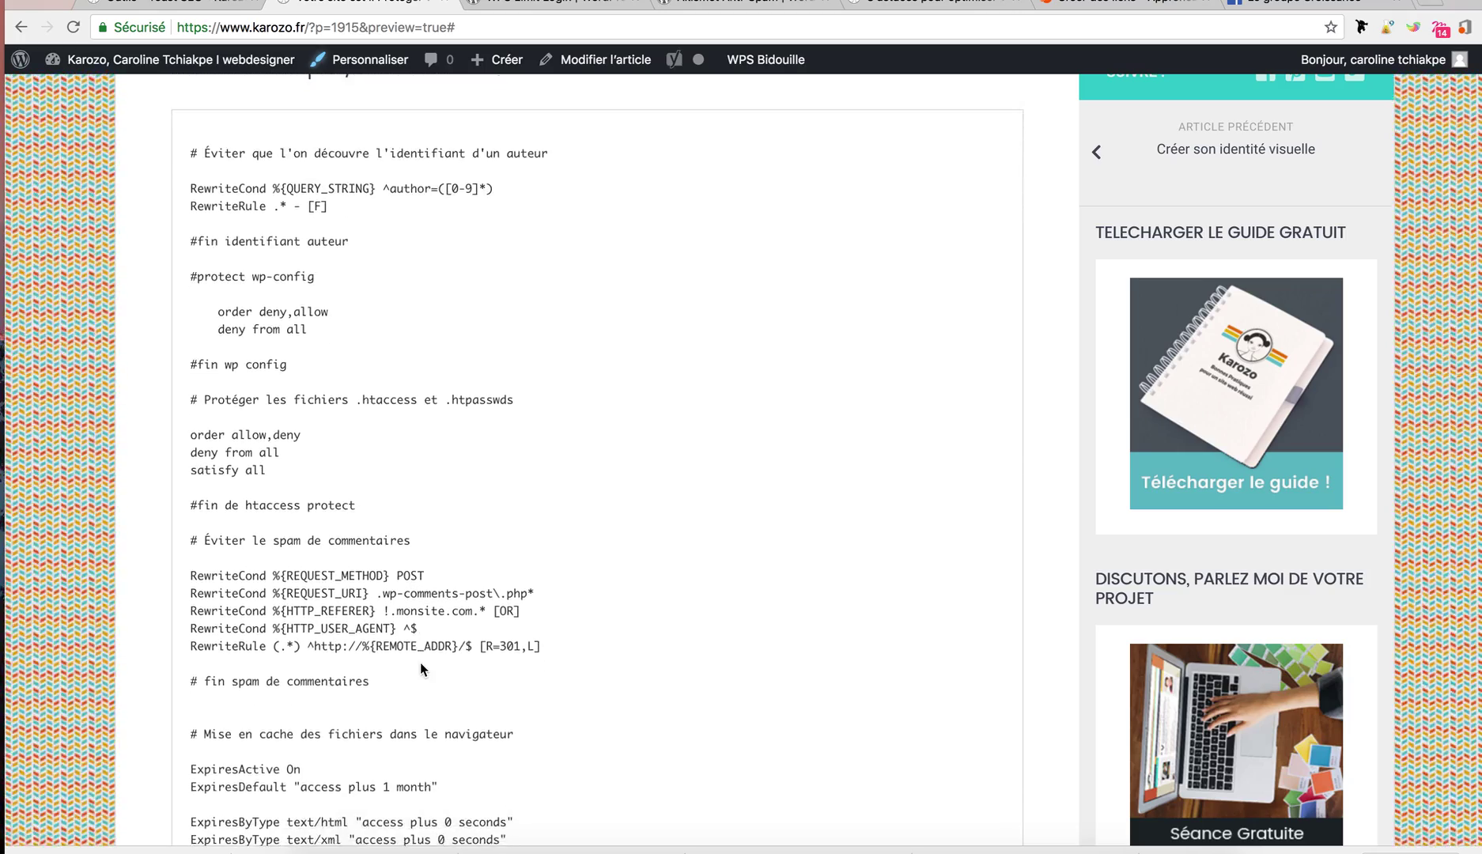
{"action": "scroll", "coordinate": [420, 662], "scroll_direction": "down", "scroll_amount": 3}
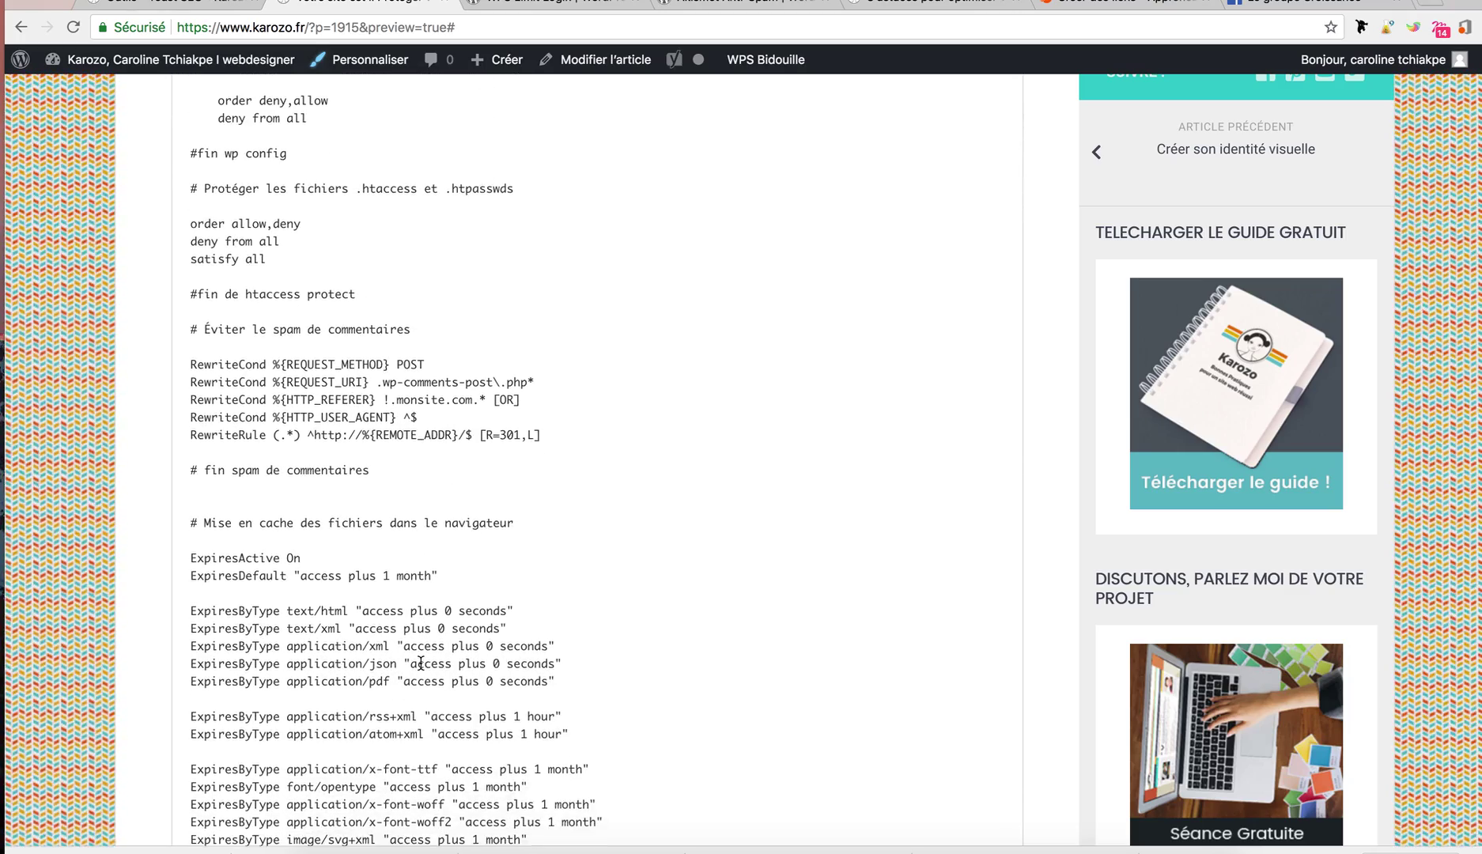
{"action": "scroll", "coordinate": [420, 662], "scroll_direction": "down", "scroll_amount": 3}
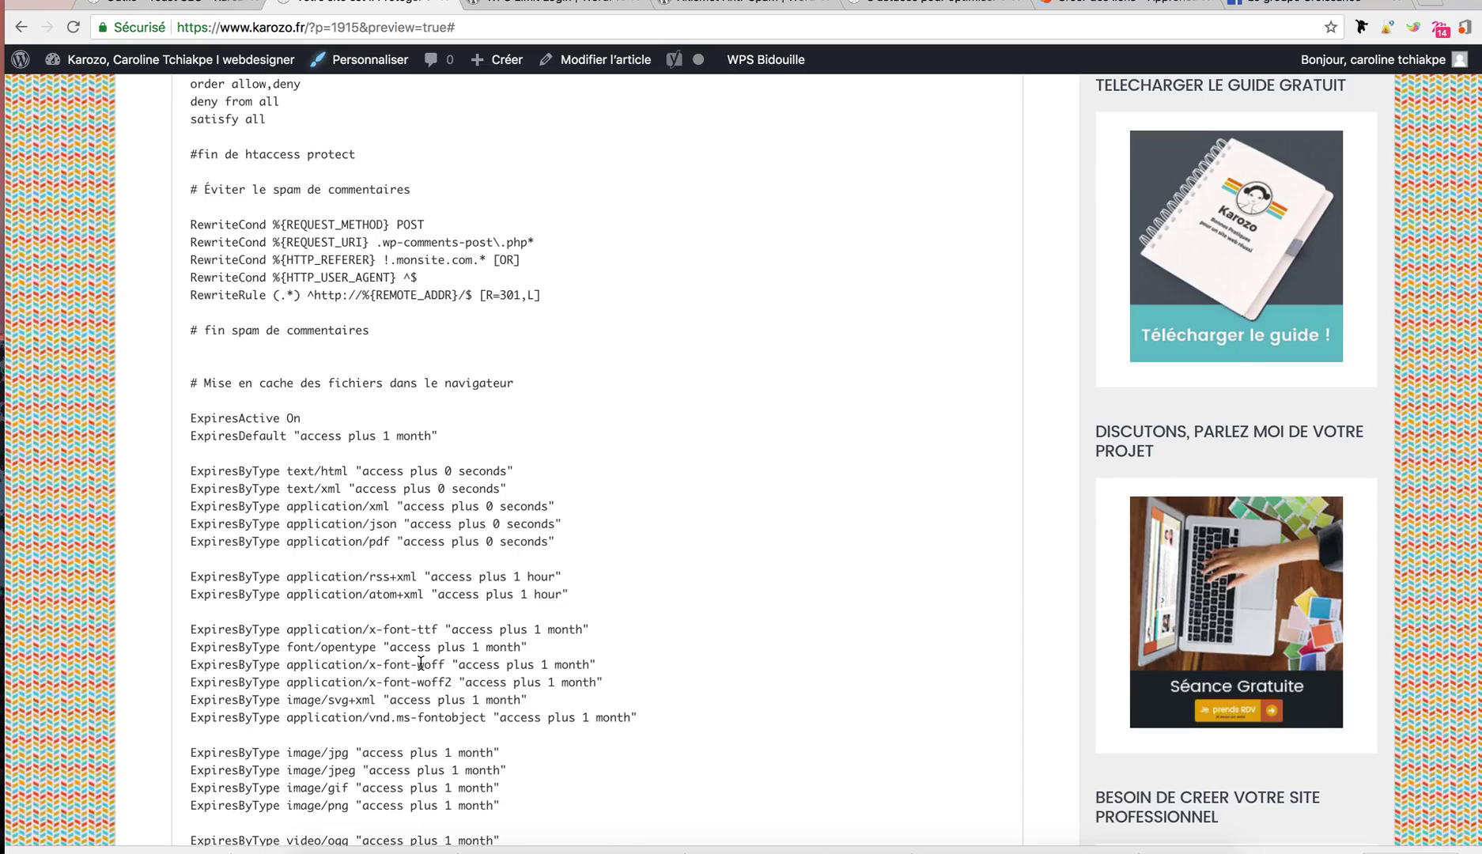
{"action": "scroll", "coordinate": [420, 662], "scroll_direction": "down", "scroll_amount": 1}
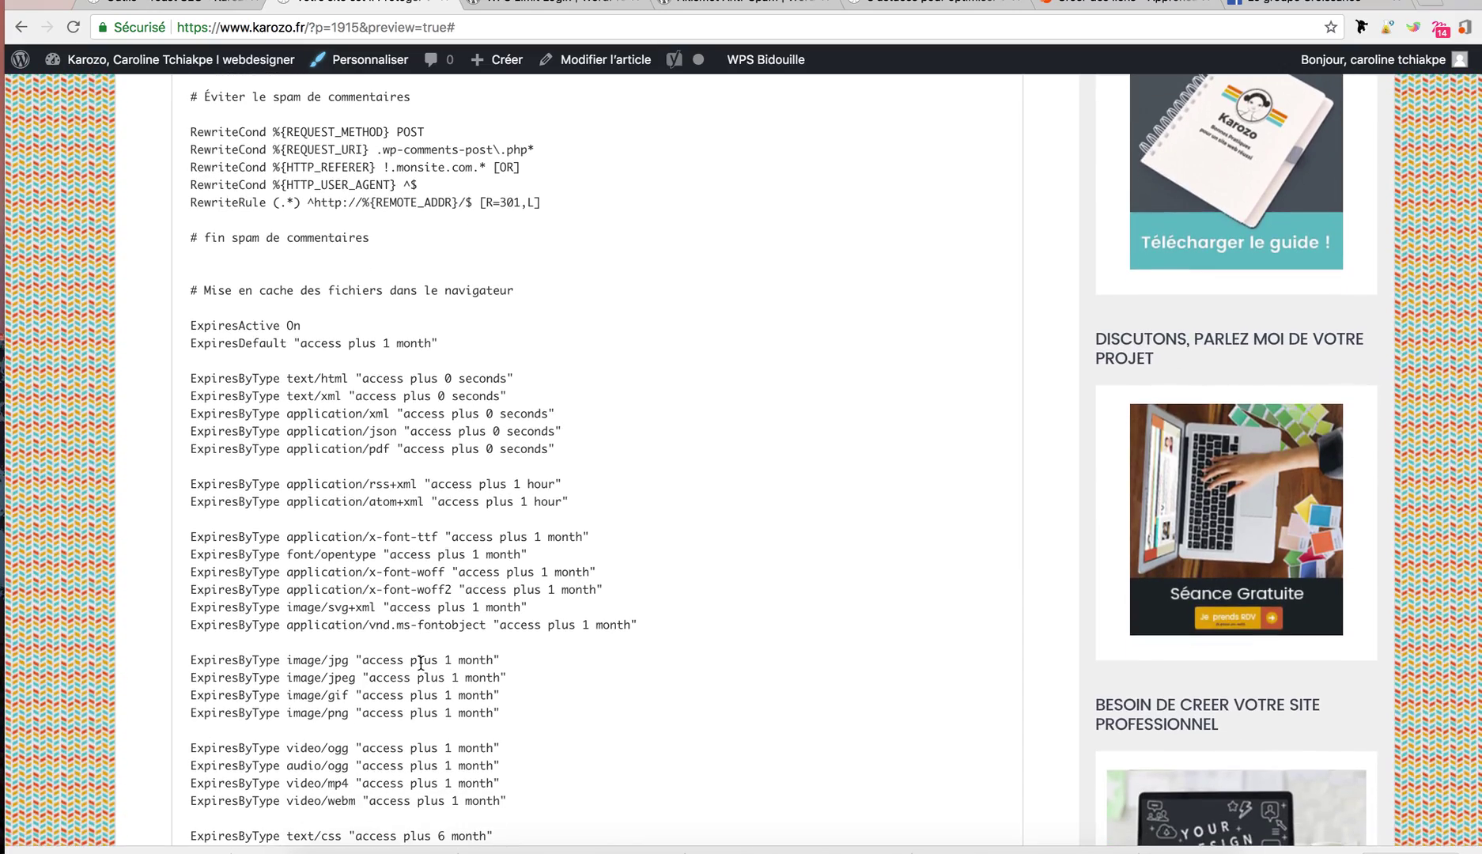
{"action": "scroll", "coordinate": [420, 662], "scroll_direction": "down", "scroll_amount": 2}
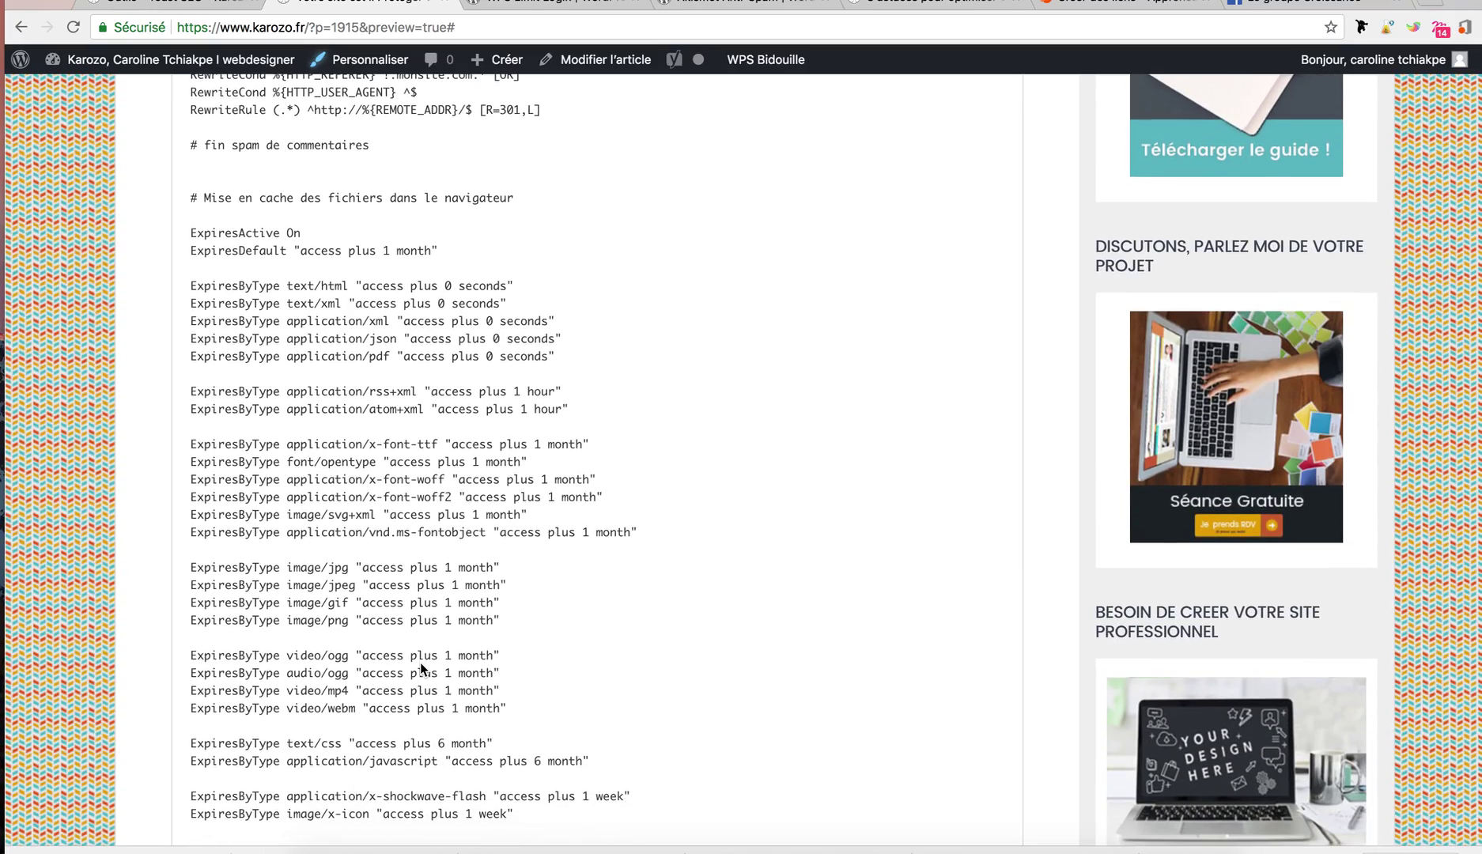
{"action": "scroll", "coordinate": [420, 662], "scroll_direction": "down", "scroll_amount": 1}
{"action": "scroll", "coordinate": [420, 662], "scroll_direction": "down", "scroll_amount": 2}
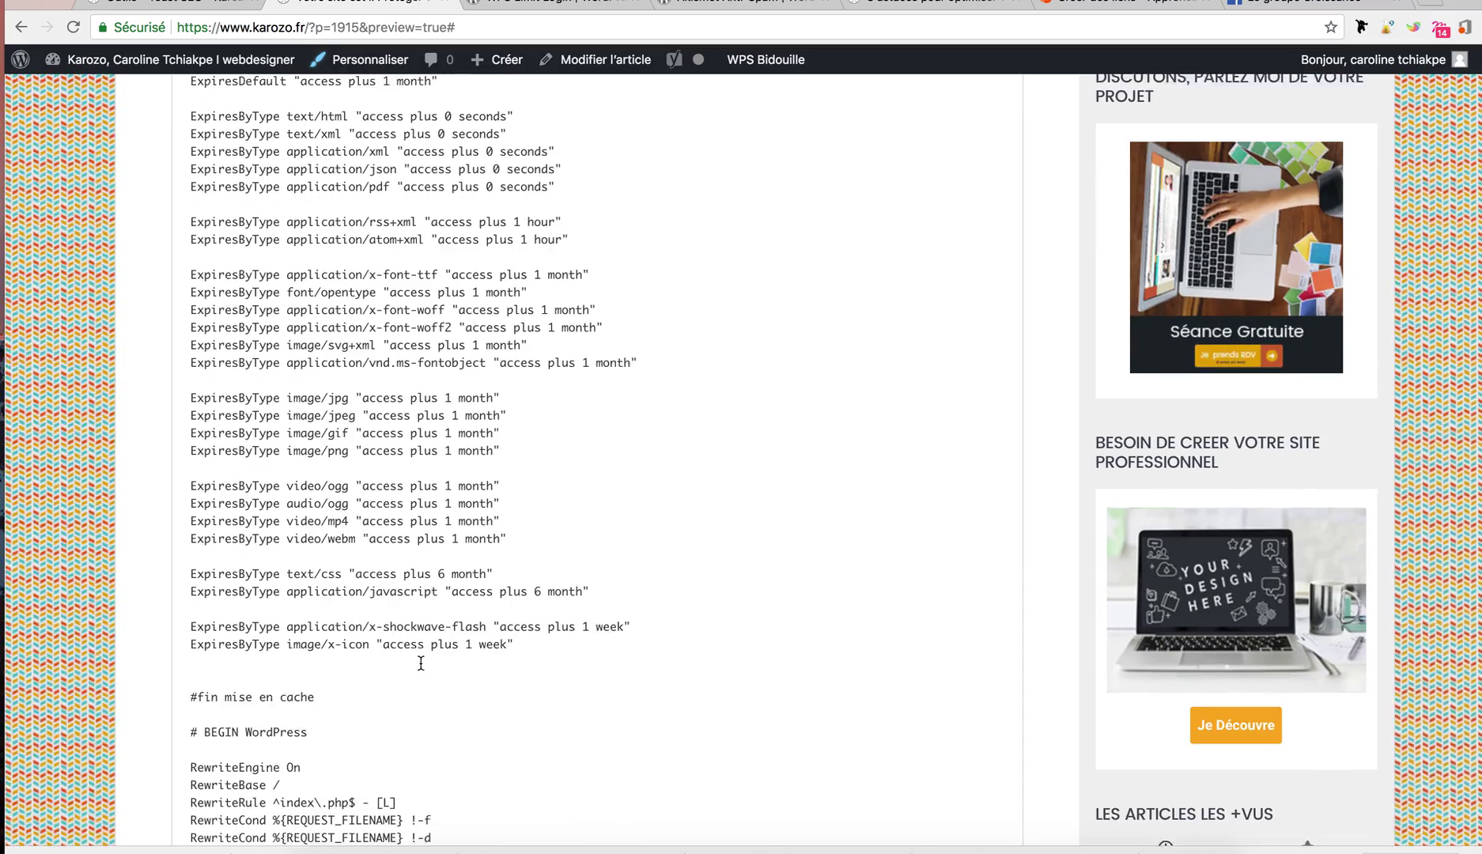
{"action": "scroll", "coordinate": [420, 669], "scroll_direction": "down", "scroll_amount": 2}
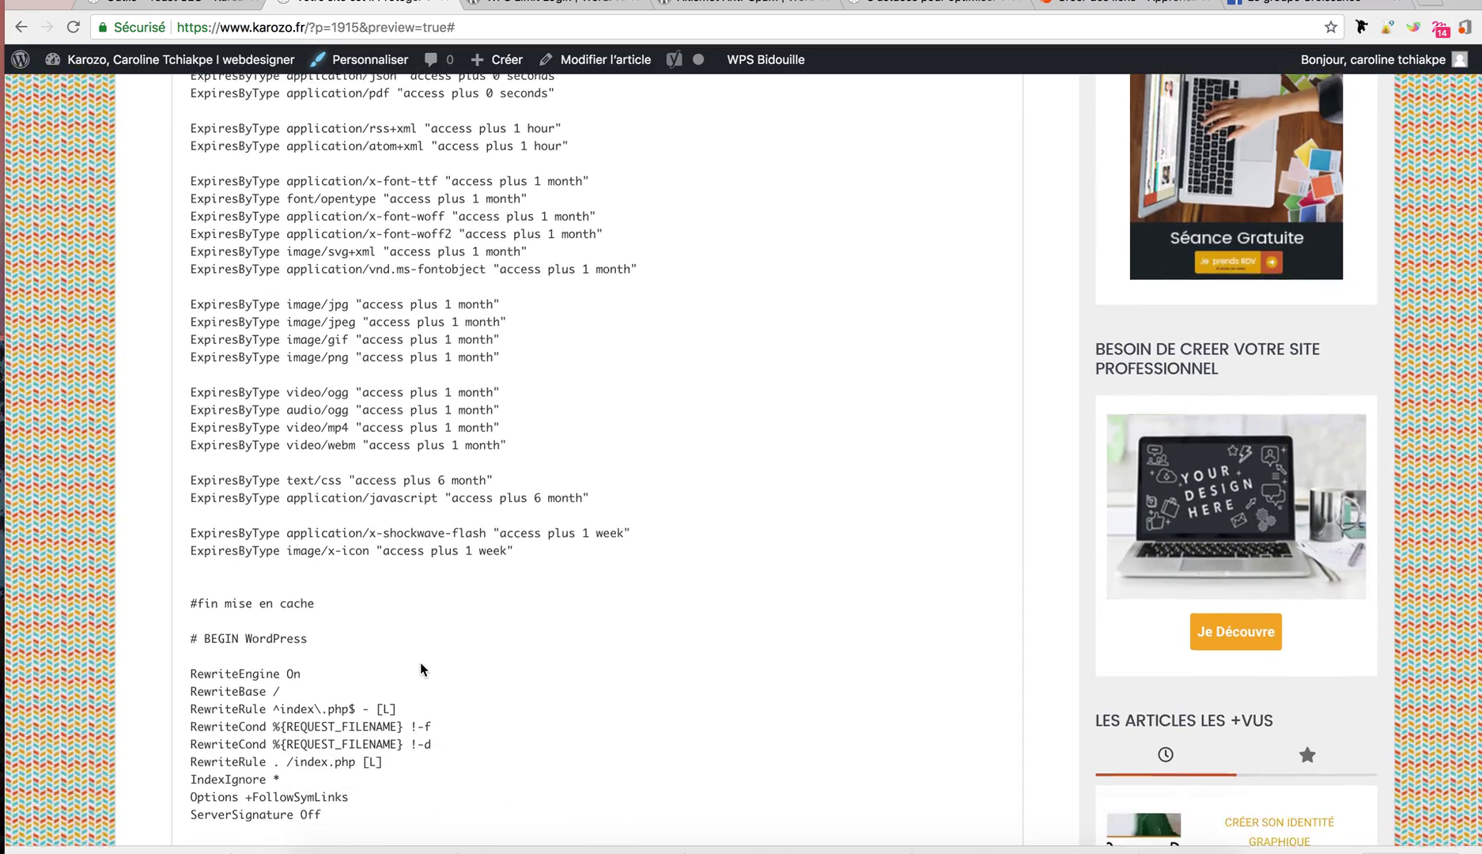
{"action": "scroll", "coordinate": [420, 663], "scroll_direction": "down", "scroll_amount": 4}
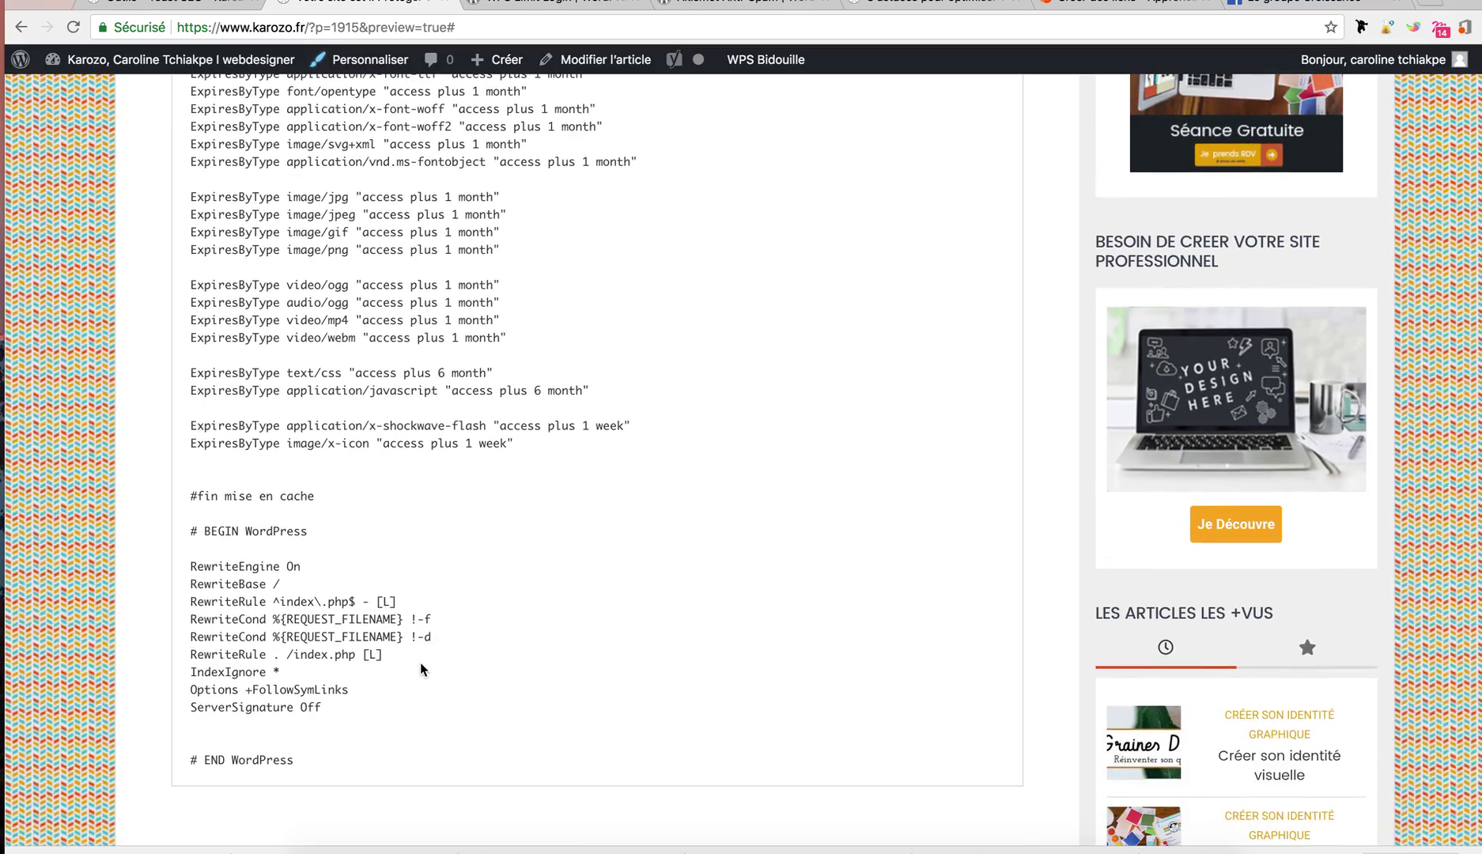
{"action": "scroll", "coordinate": [420, 665], "scroll_direction": "down", "scroll_amount": 2}
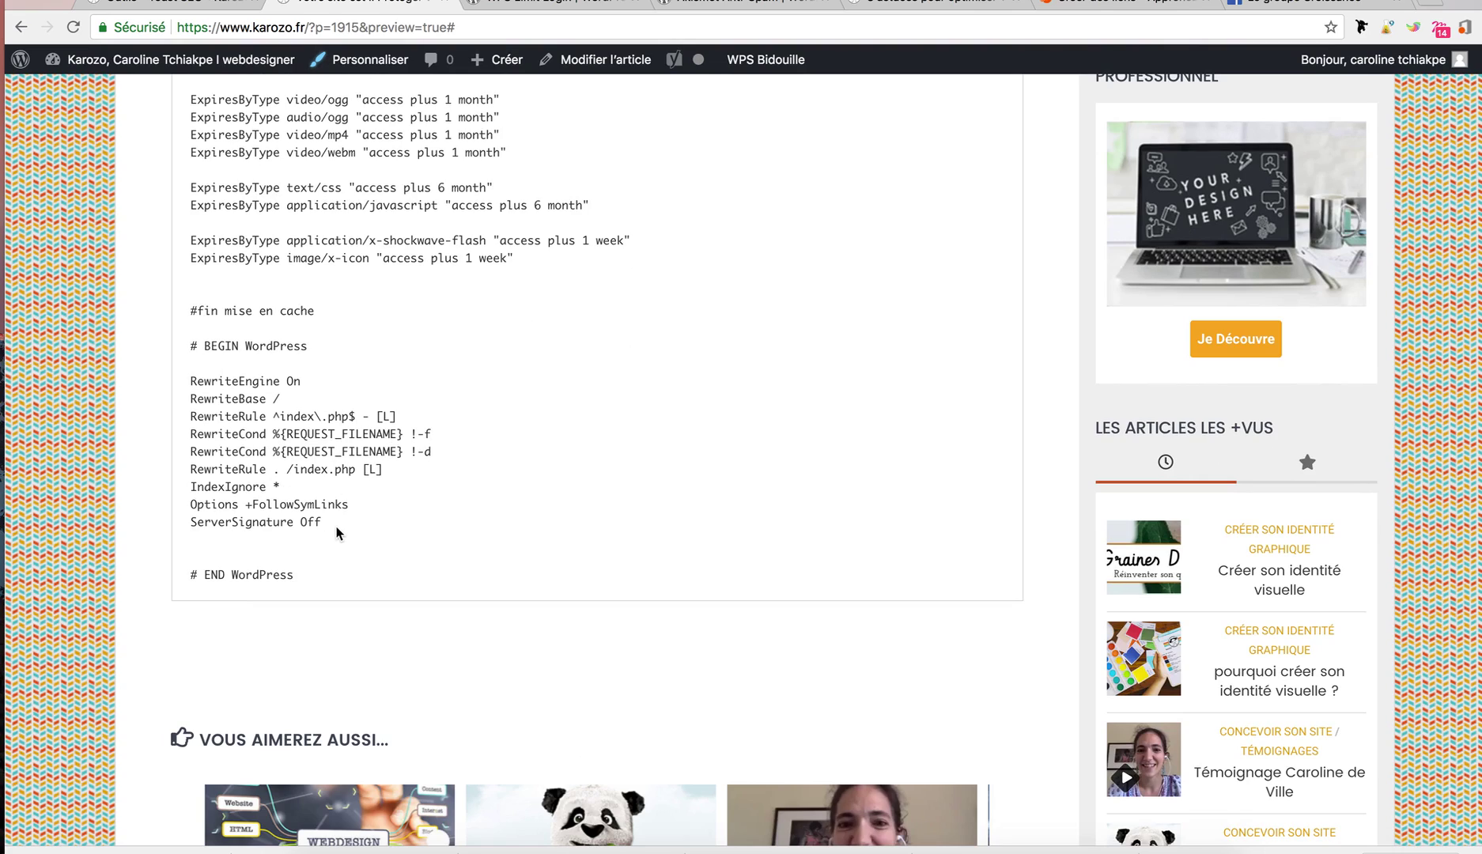
{"action": "scroll", "coordinate": [317, 584], "scroll_direction": "down", "scroll_amount": 2}
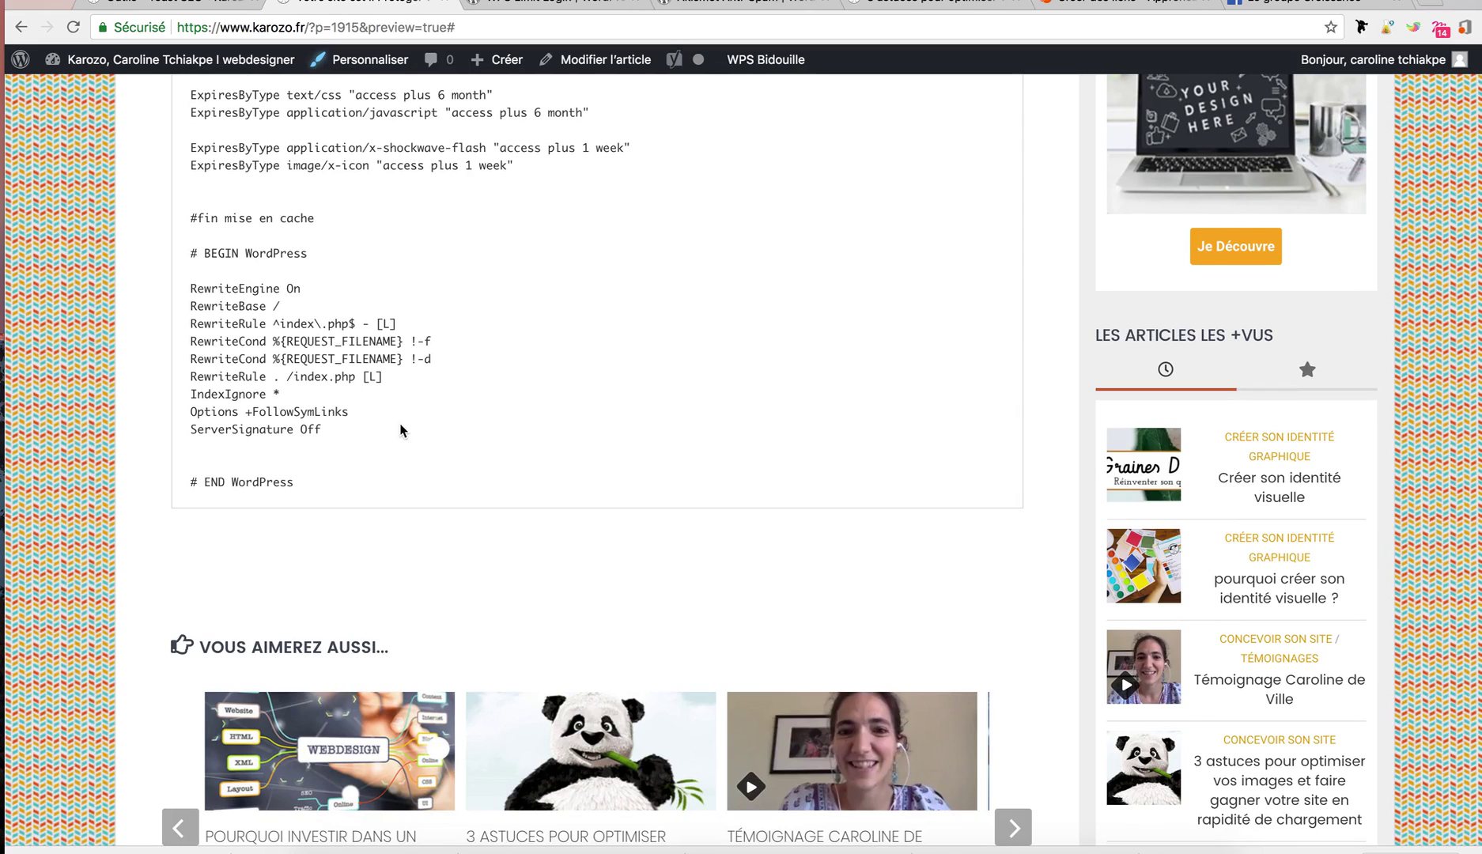
{"action": "left_click", "coordinate": [341, 27]}
{"action": "left_click", "coordinate": [545, 30]}
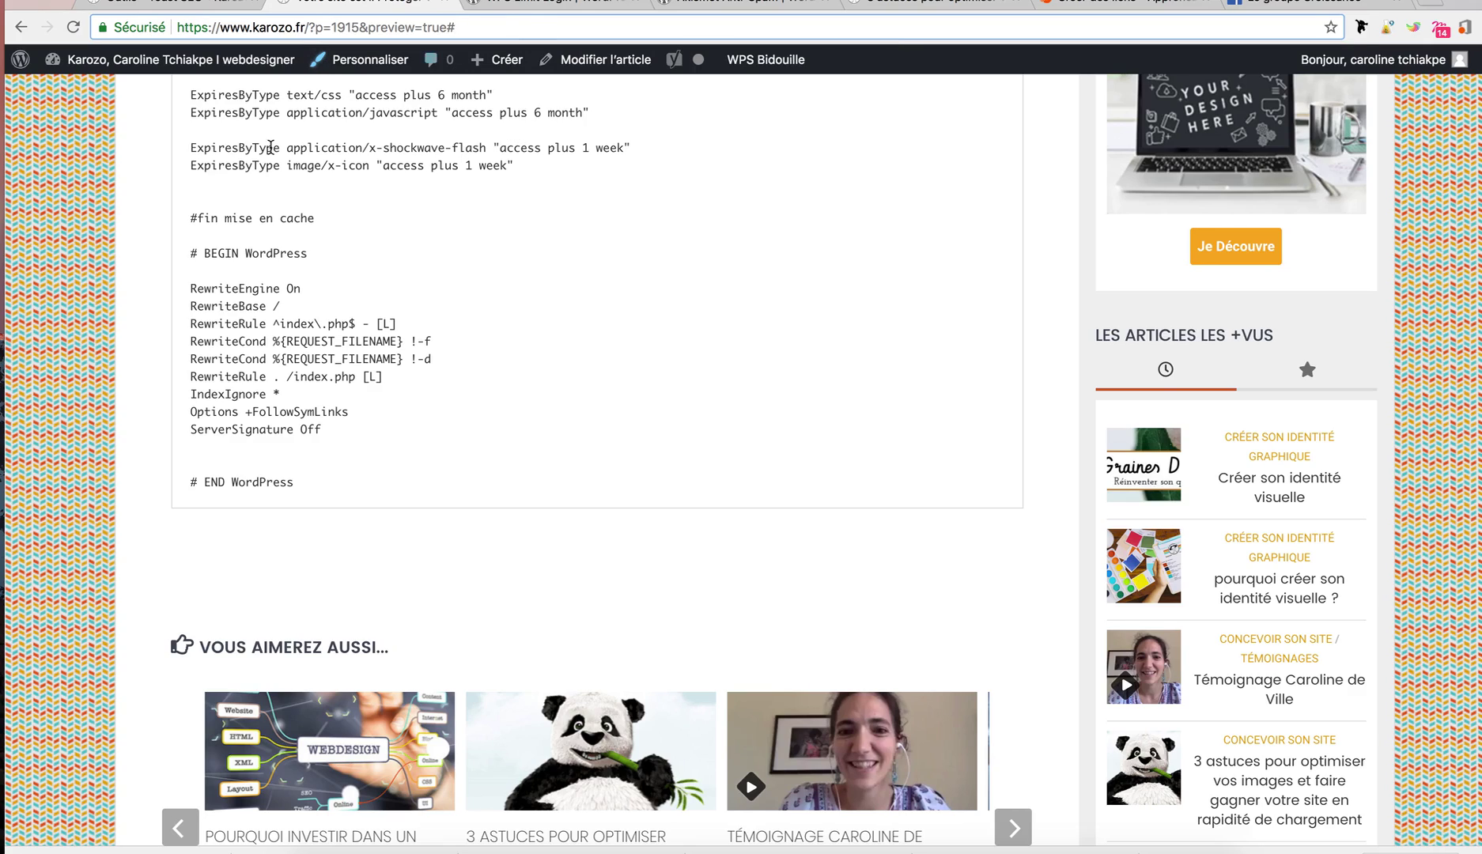
{"action": "left_click", "coordinate": [89, 210]}
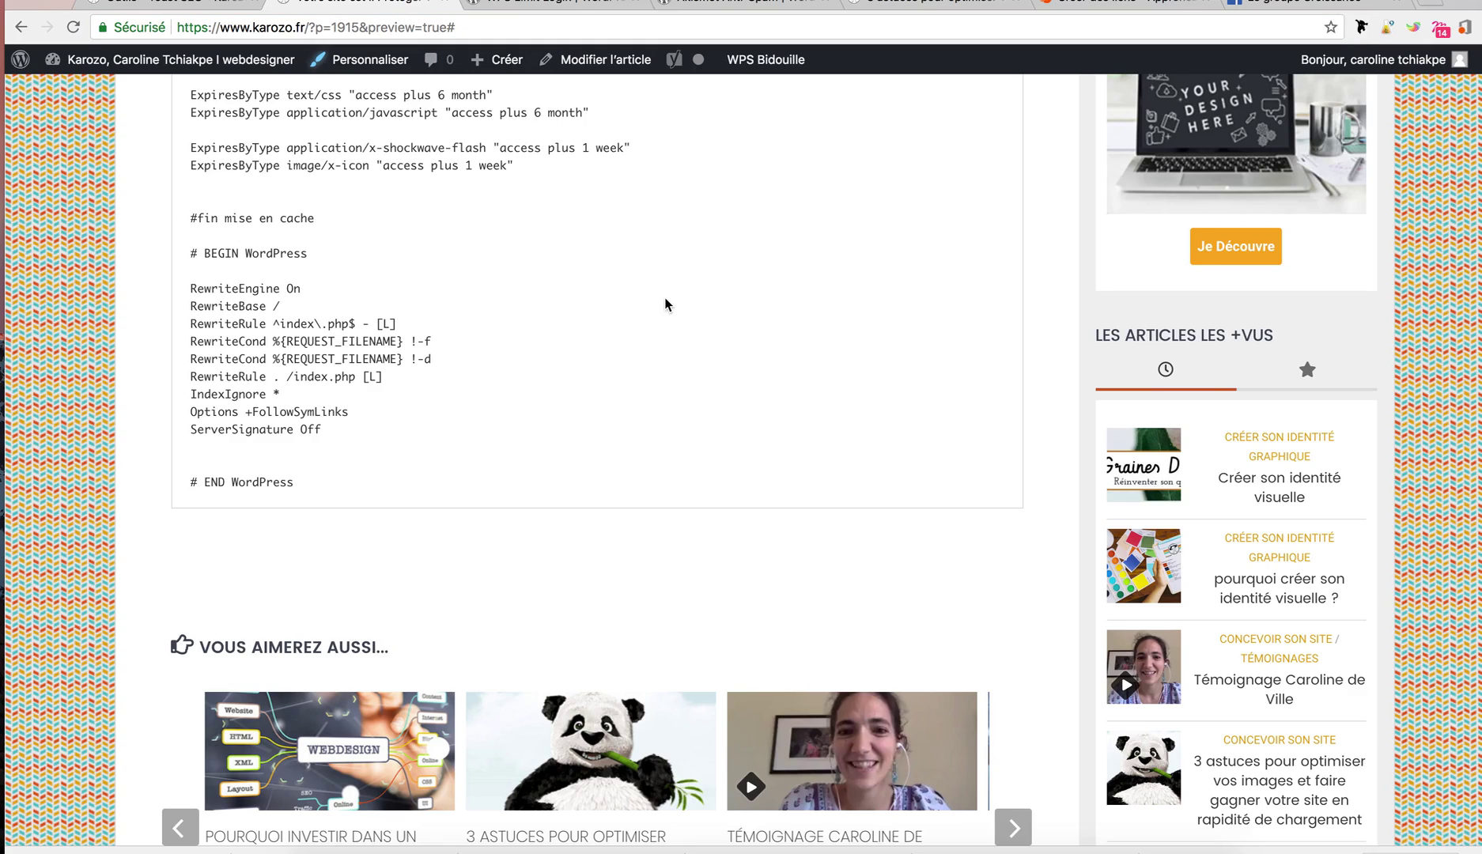